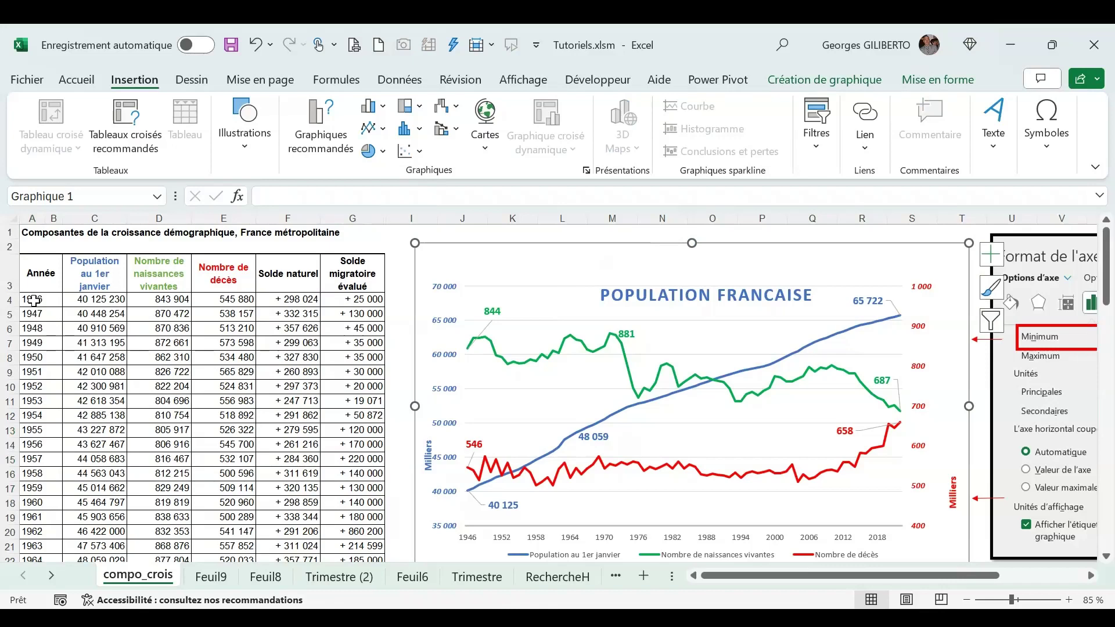
{"action": "left_click", "coordinate": [113, 273]}
{"action": "left_click", "coordinate": [157, 272]}
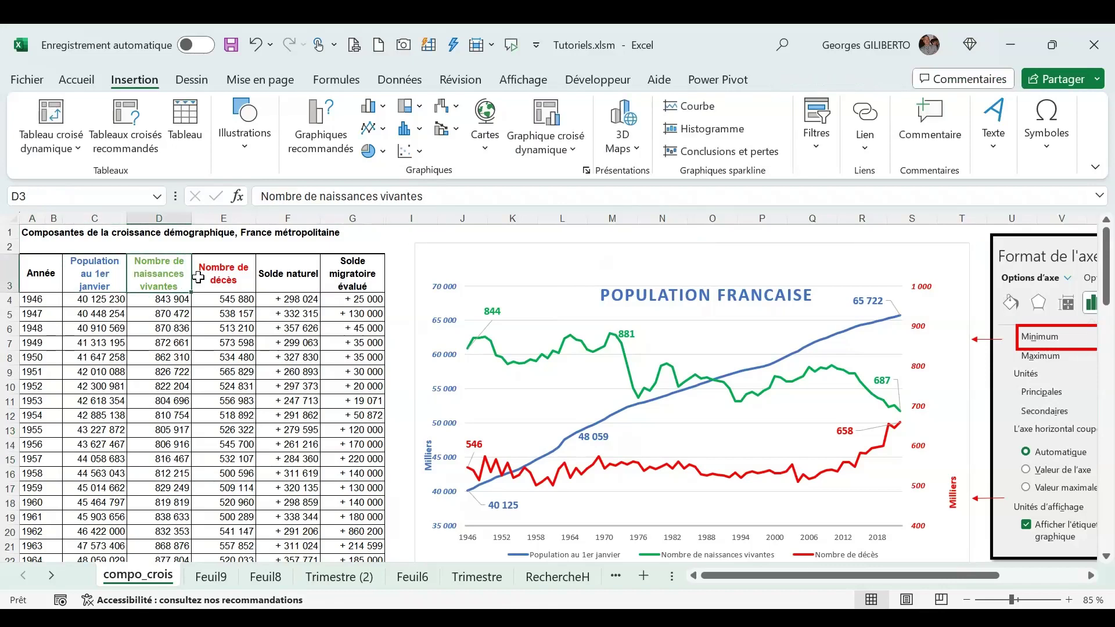
{"action": "left_click", "coordinate": [198, 278]}
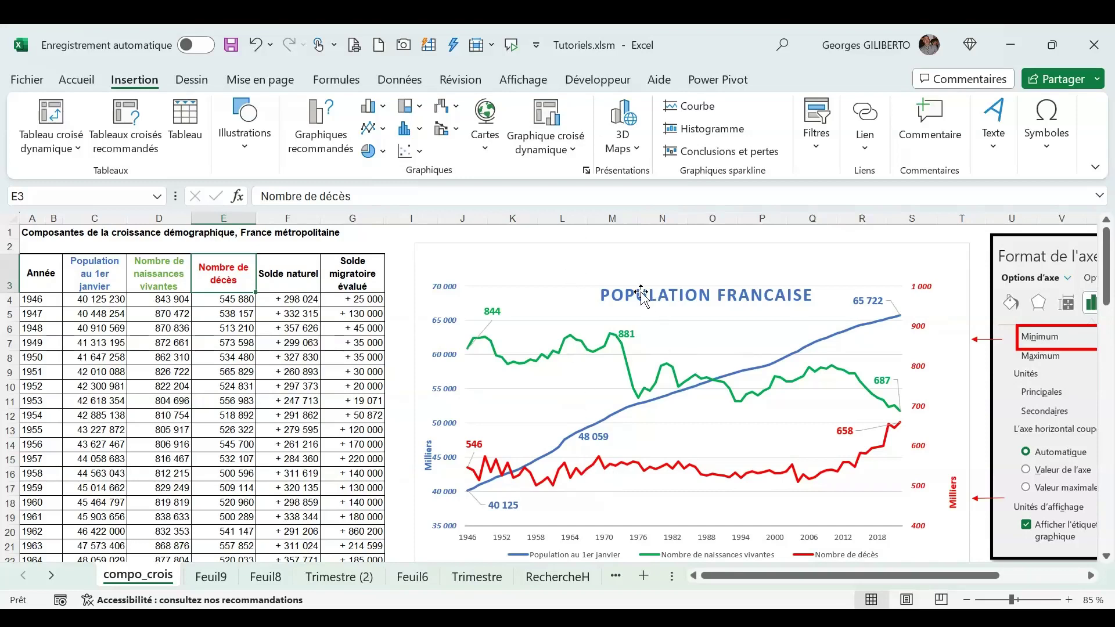
- Open the chart type settings of the POPULATION FRANCAISE chart to examine each series' type and secondary axis assignment
{"action": "left_click", "coordinate": [587, 254]}
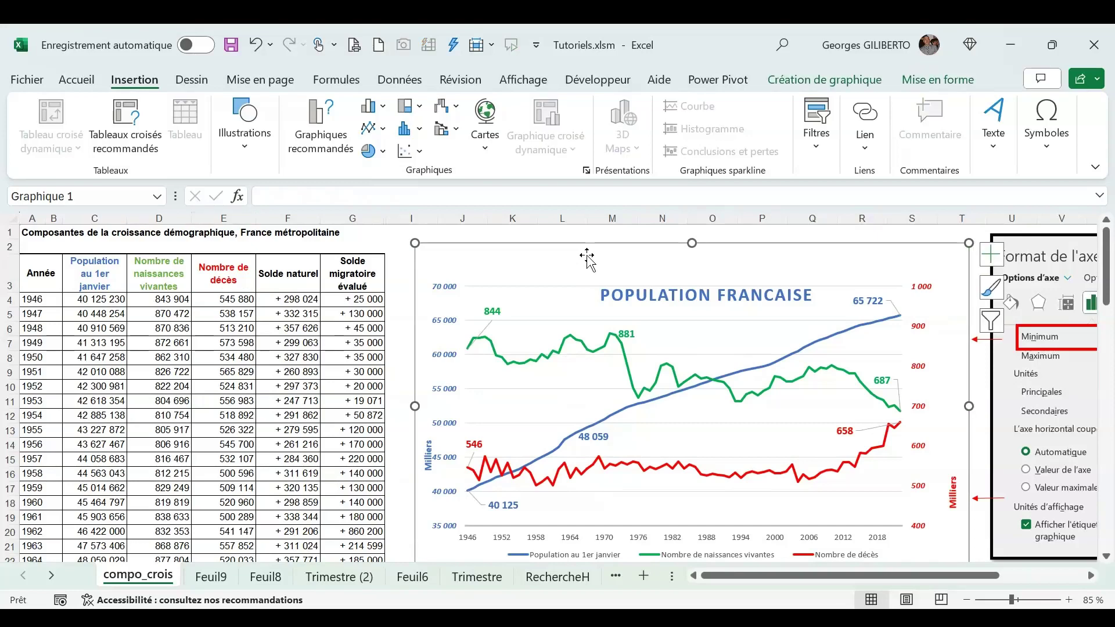
{"action": "left_click", "coordinate": [792, 80]}
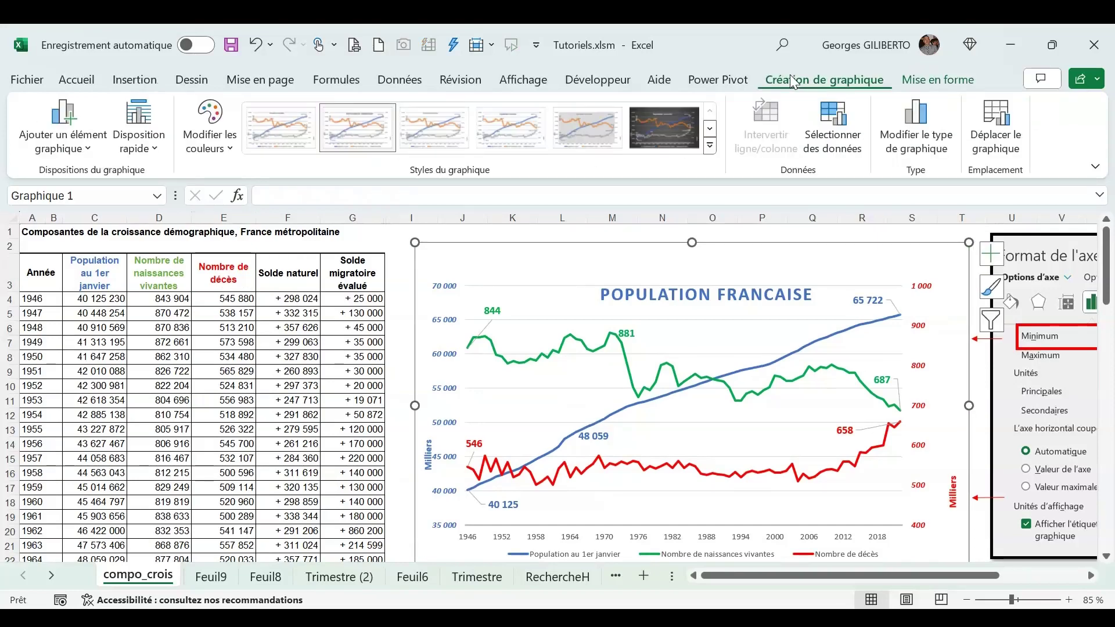
{"action": "left_click", "coordinate": [922, 133]}
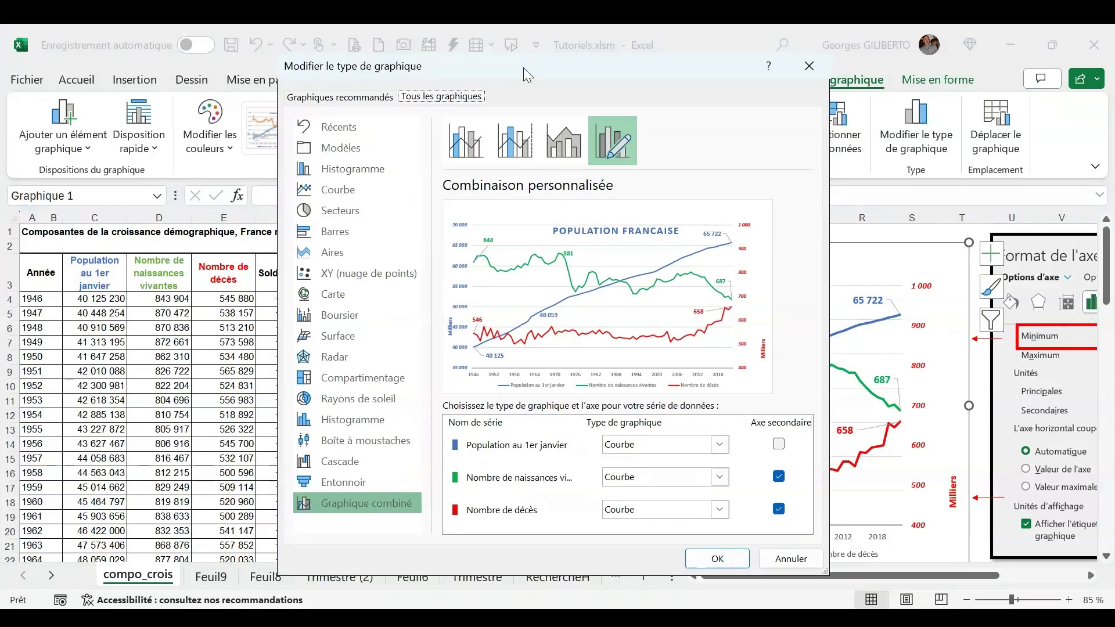
{"action": "left_click_drag", "start_coordinate": [524, 67], "coordinate": [298, 58]}
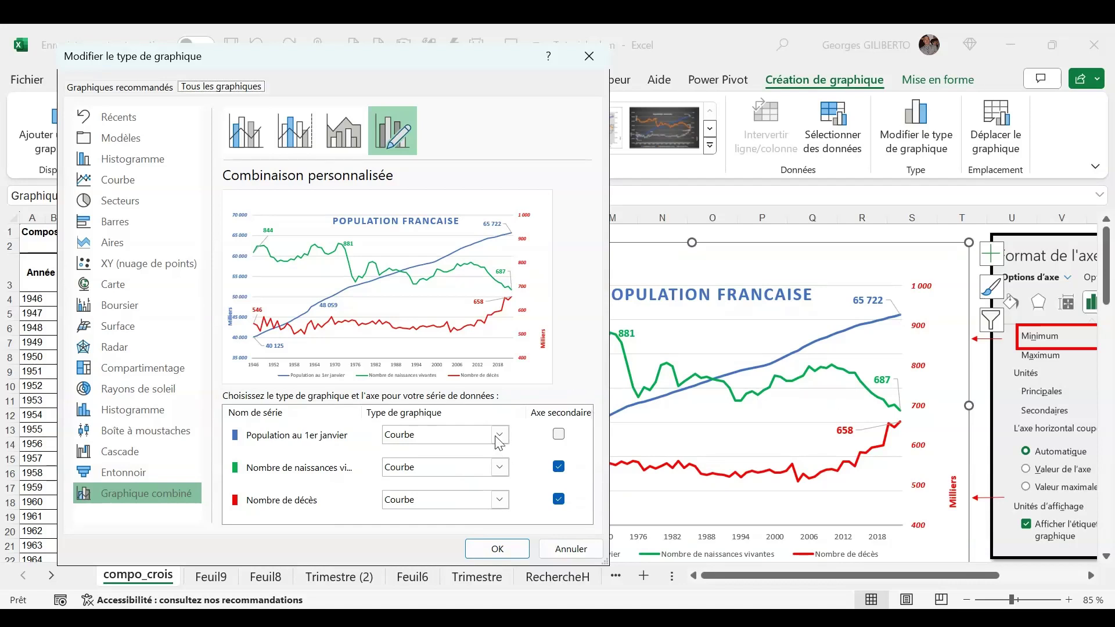
- Try Courbe avec marques and Courbe empilée avec marques on the births series, restore Courbe, and leave the chart type settings without applying
{"action": "left_click", "coordinate": [499, 467]}
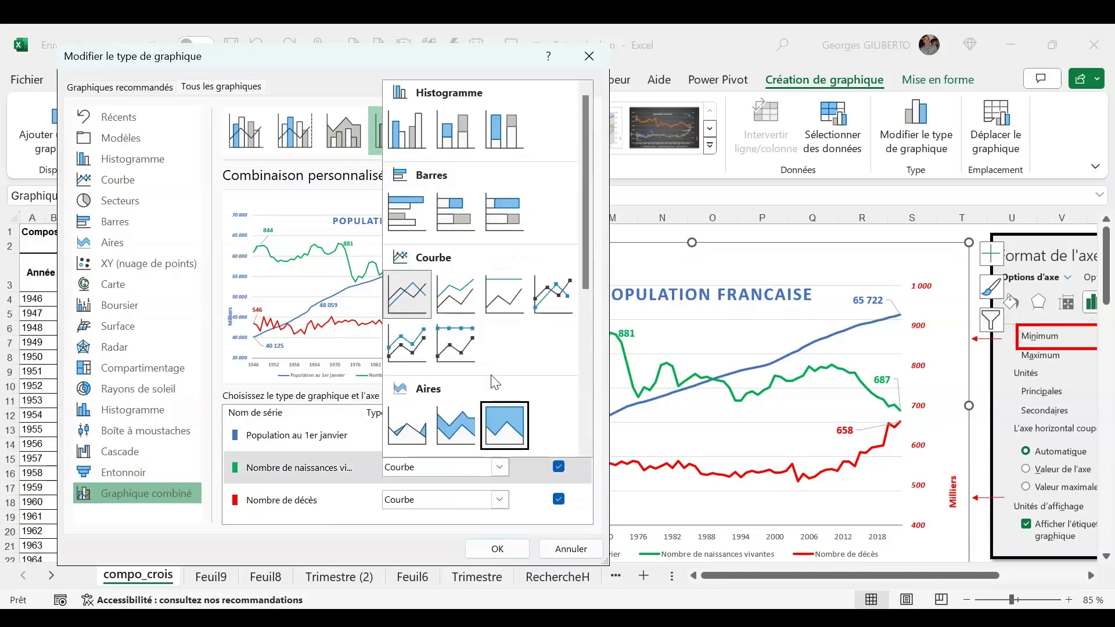
{"action": "left_click", "coordinate": [552, 295]}
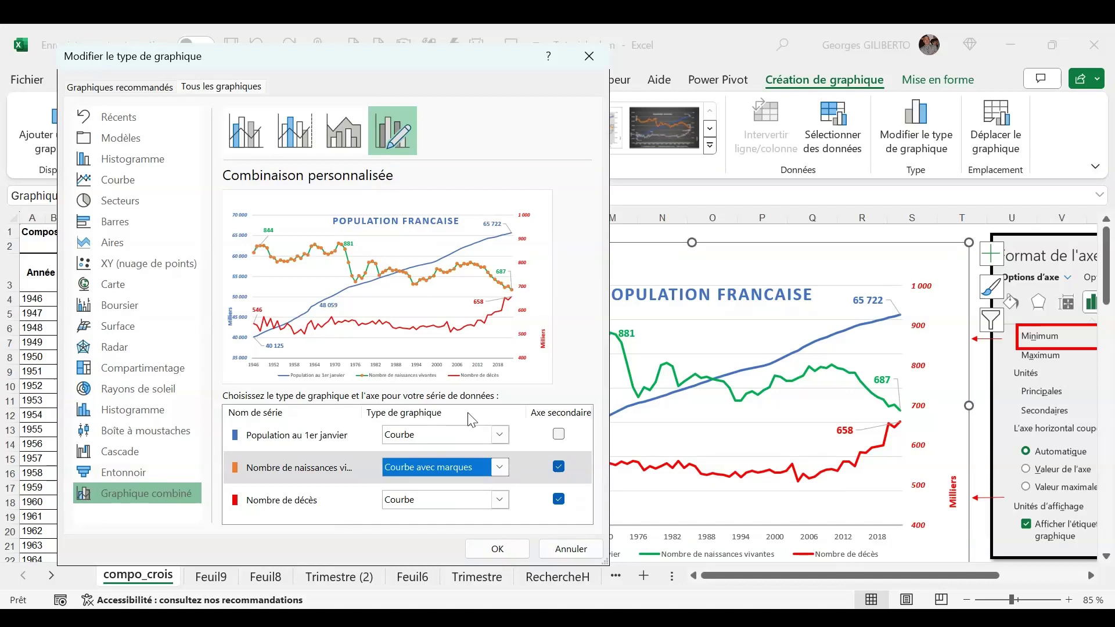
{"action": "left_click", "coordinate": [500, 467]}
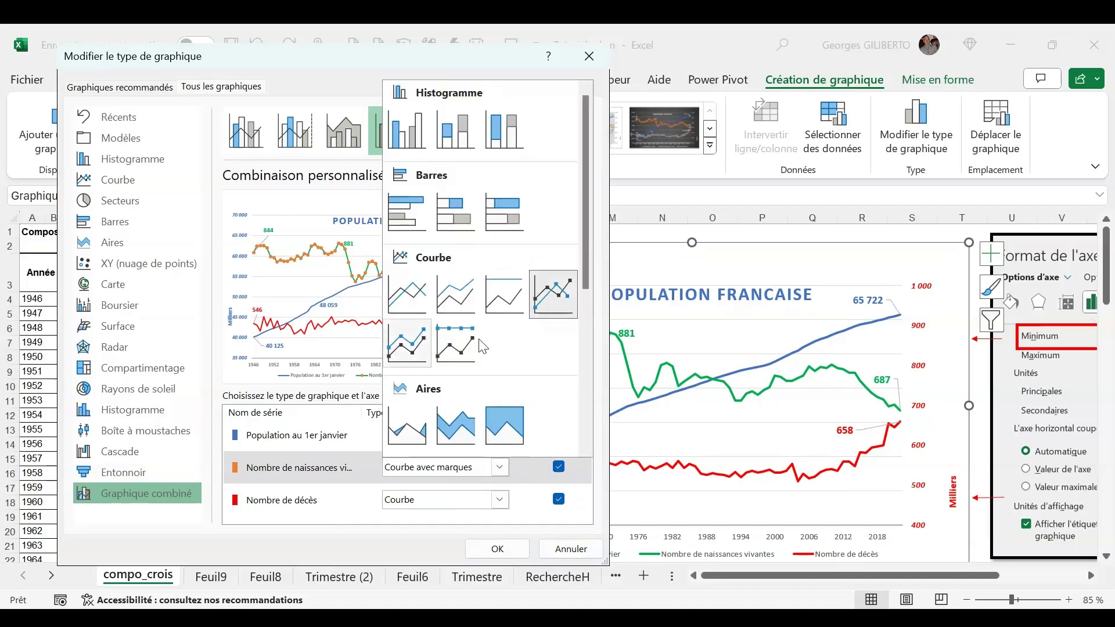
{"action": "left_click", "coordinate": [414, 344]}
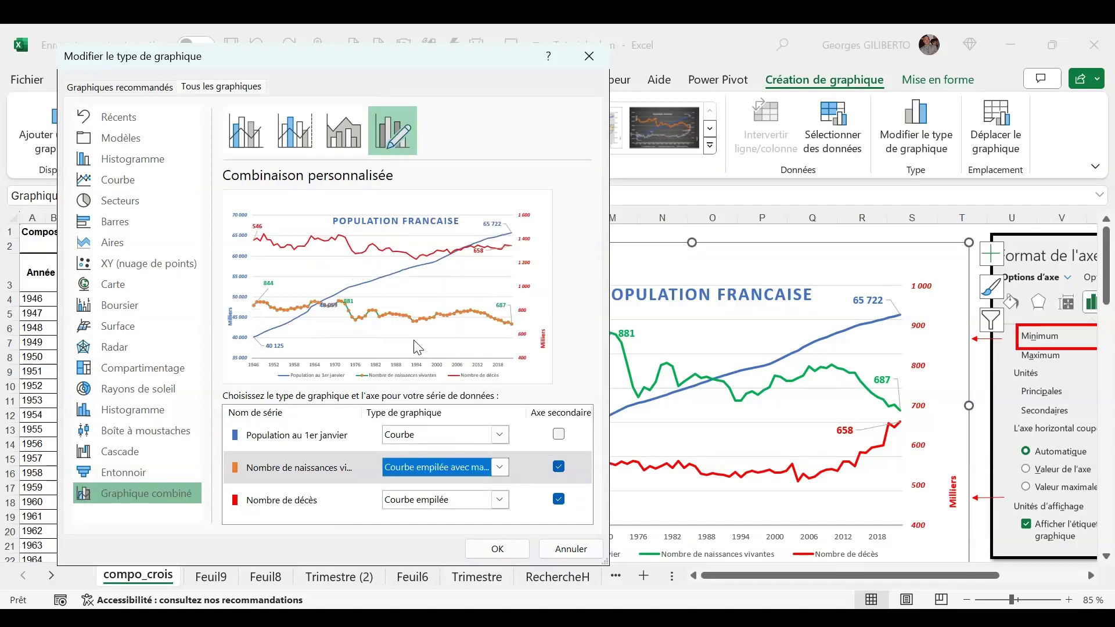
{"action": "left_click", "coordinate": [499, 468]}
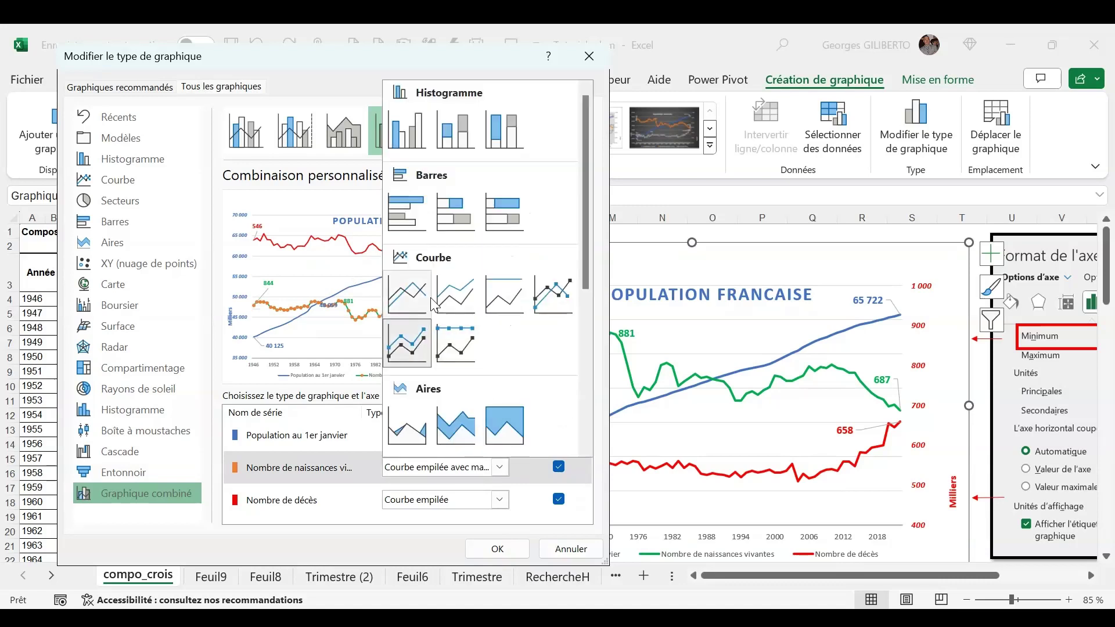
{"action": "left_click", "coordinate": [411, 299]}
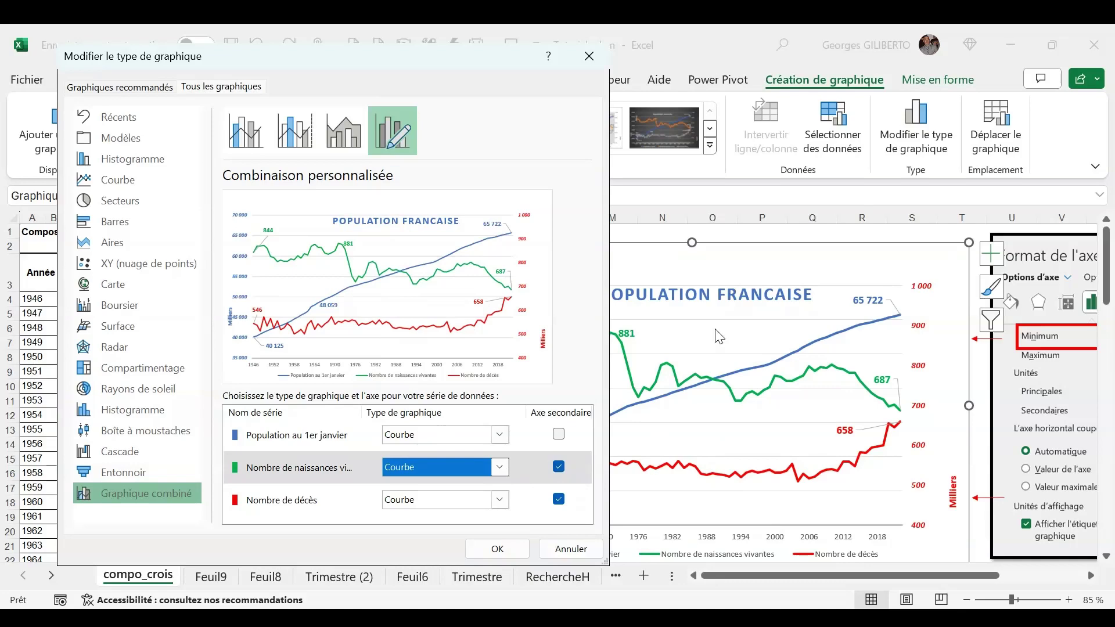
{"action": "left_click", "coordinate": [589, 57]}
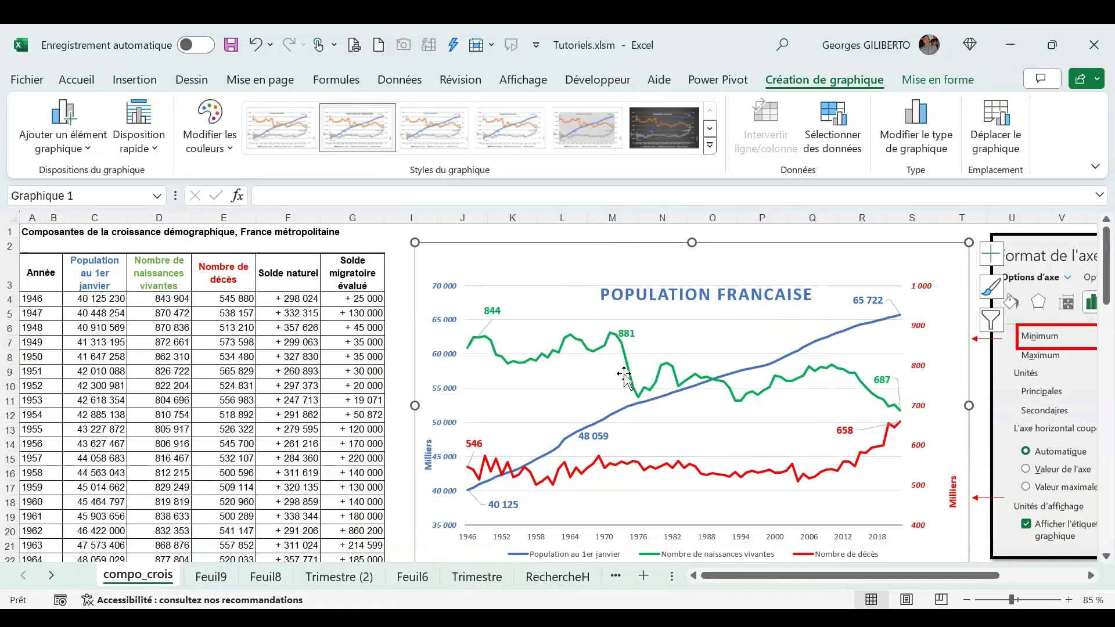
{"action": "scroll", "coordinate": [511, 394], "scroll_direction": "down", "scroll_amount": 1}
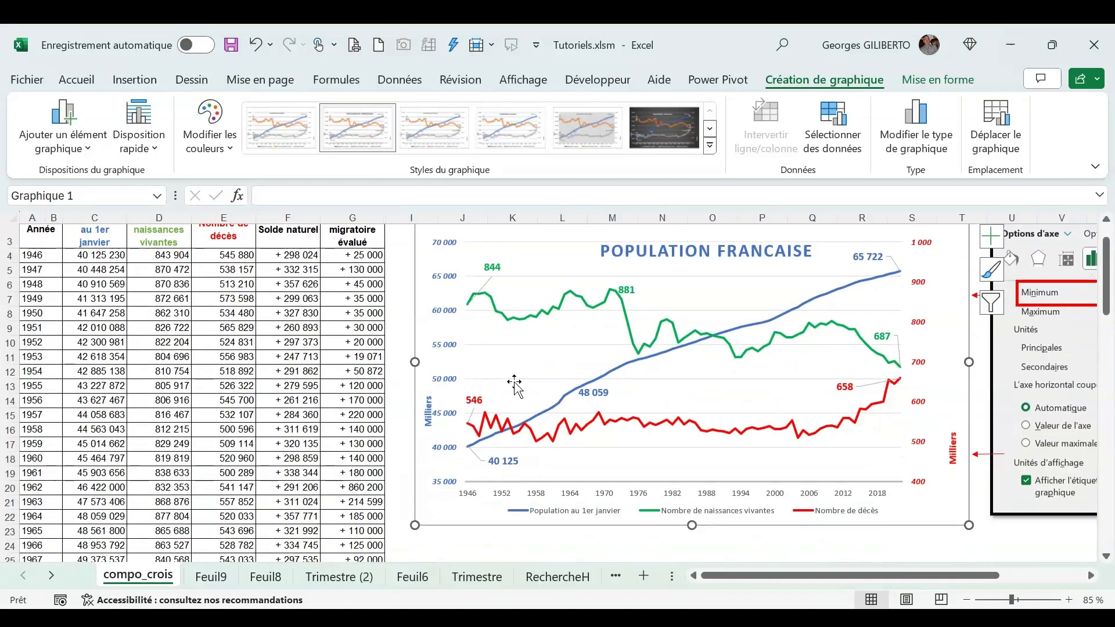
{"action": "scroll", "coordinate": [542, 365], "scroll_direction": "up", "scroll_amount": 1}
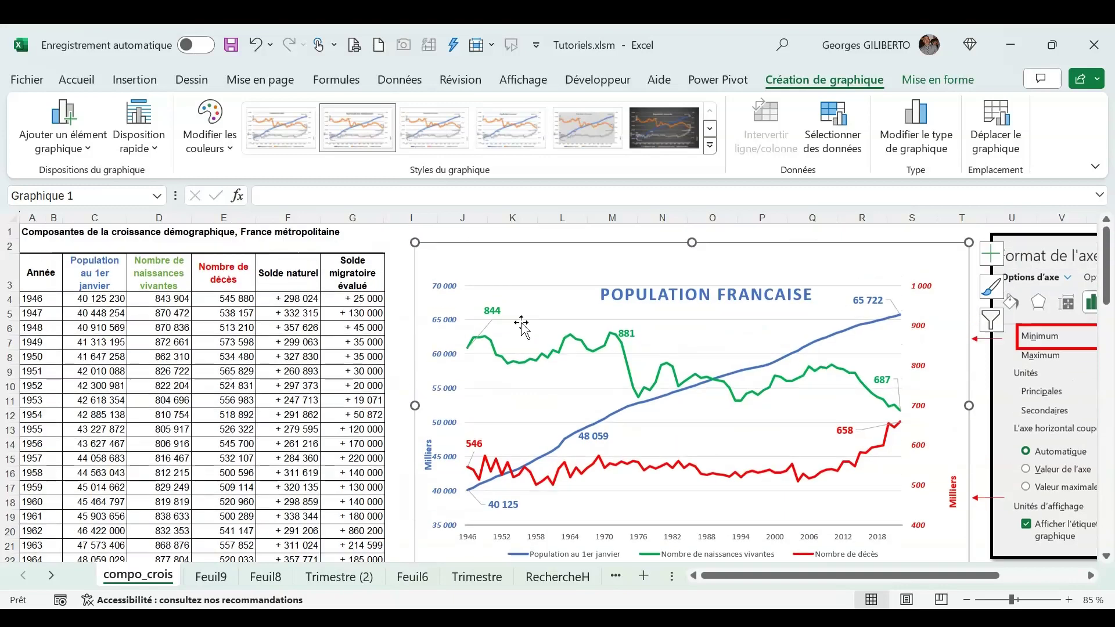
{"action": "scroll", "coordinate": [566, 329], "scroll_direction": "down", "scroll_amount": 1}
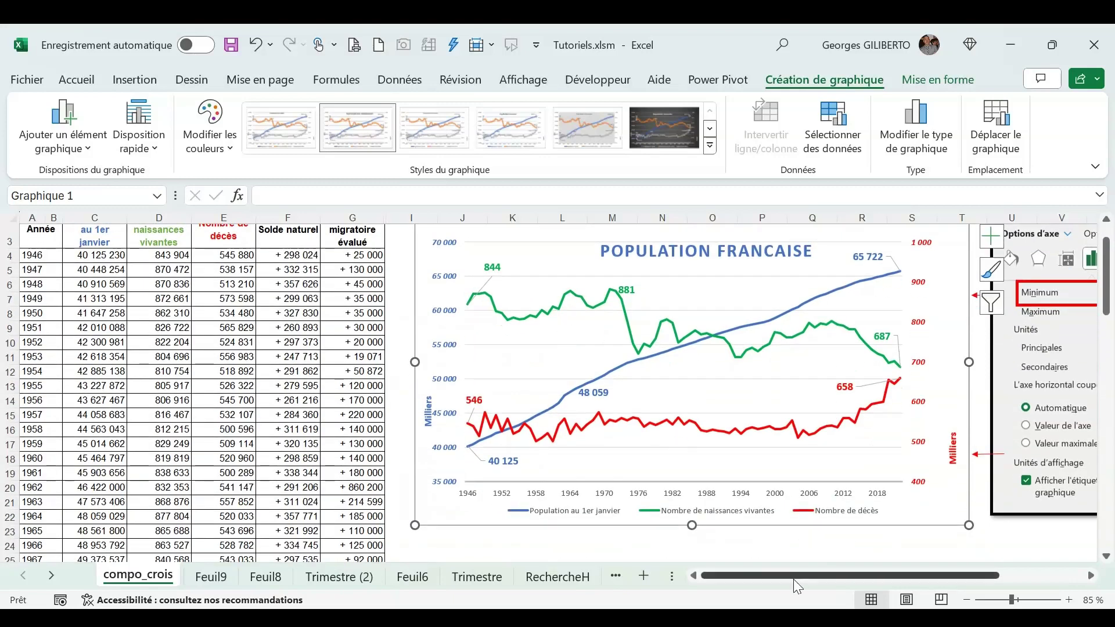
{"action": "left_click_drag", "start_coordinate": [793, 576], "coordinate": [816, 578]}
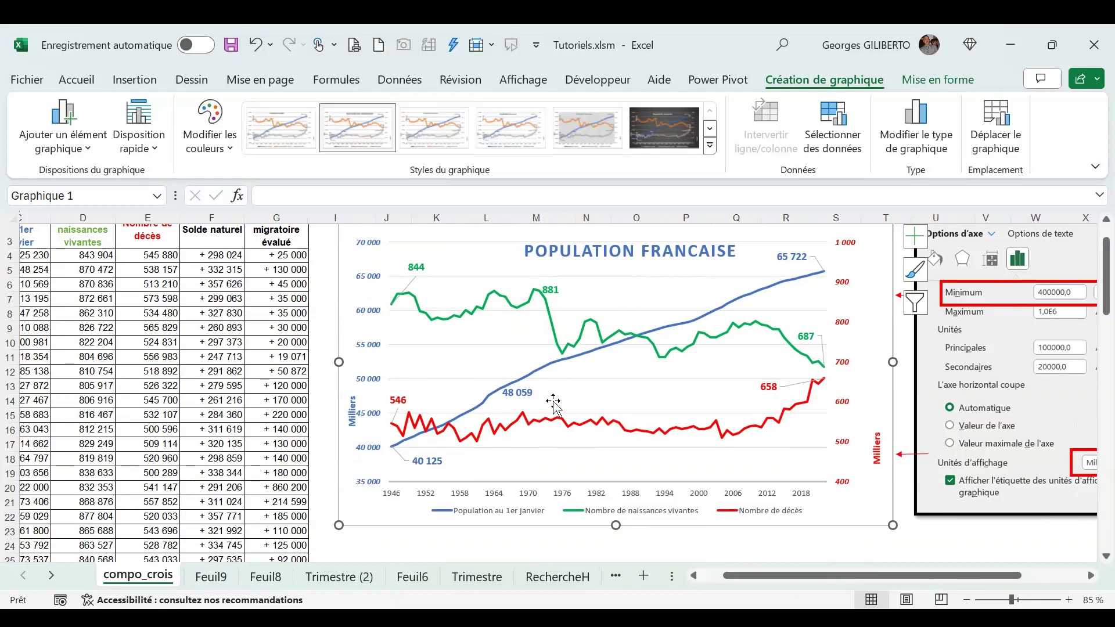
{"action": "scroll", "coordinate": [549, 401], "scroll_direction": "up", "scroll_amount": 1}
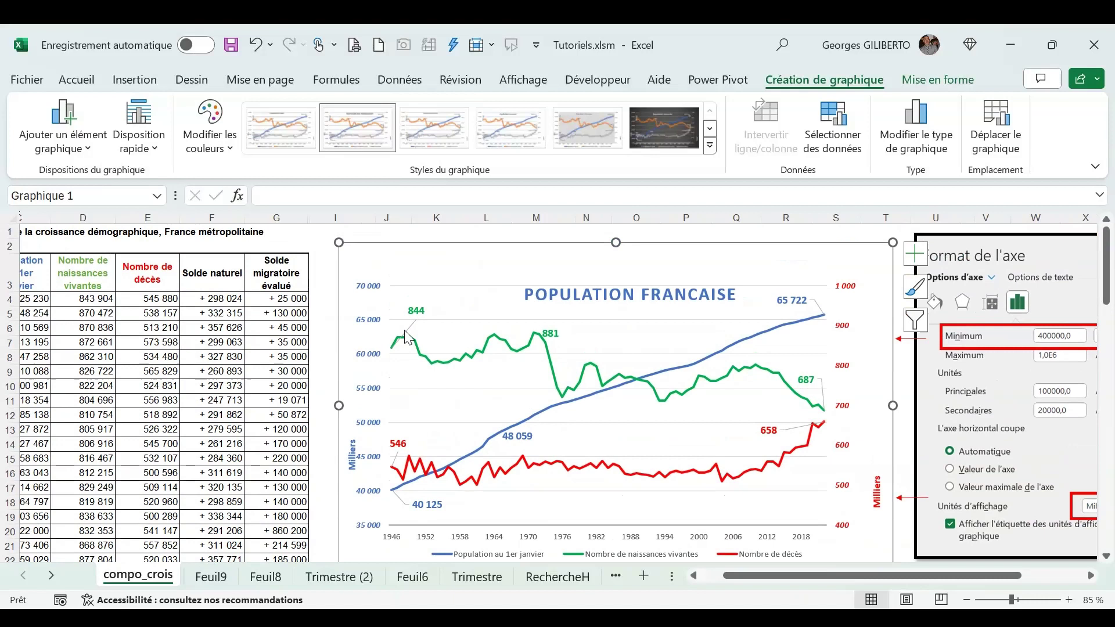
- Set the minimum bound of the chart's primary vertical axis (population) to 38000000
{"action": "left_click", "coordinate": [370, 293]}
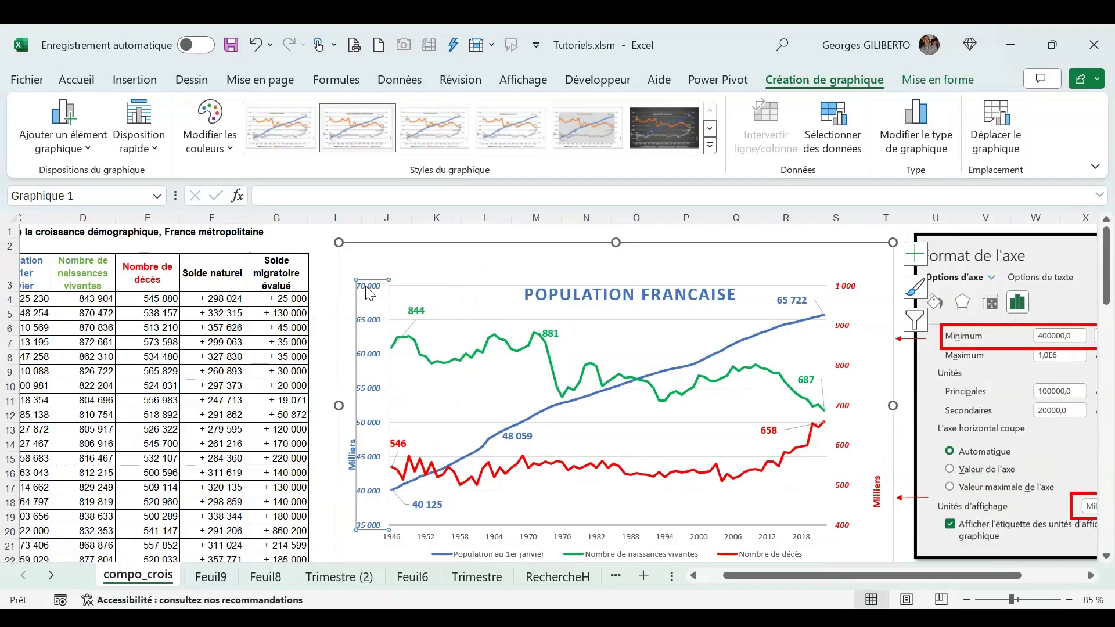
{"action": "right_click", "coordinate": [369, 293]}
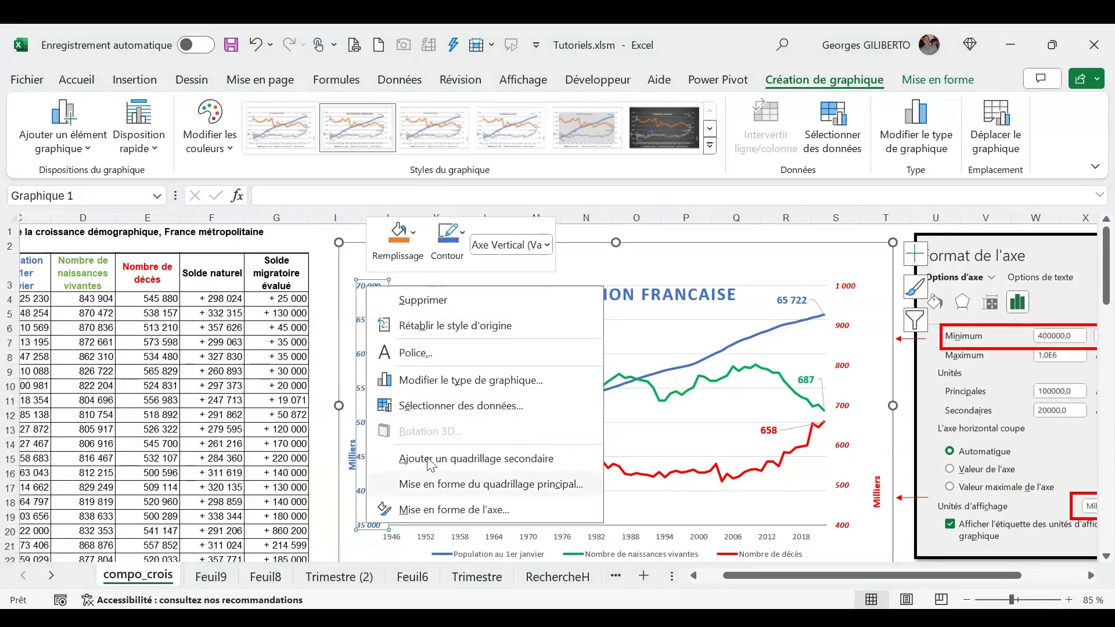
{"action": "left_click", "coordinate": [442, 510]}
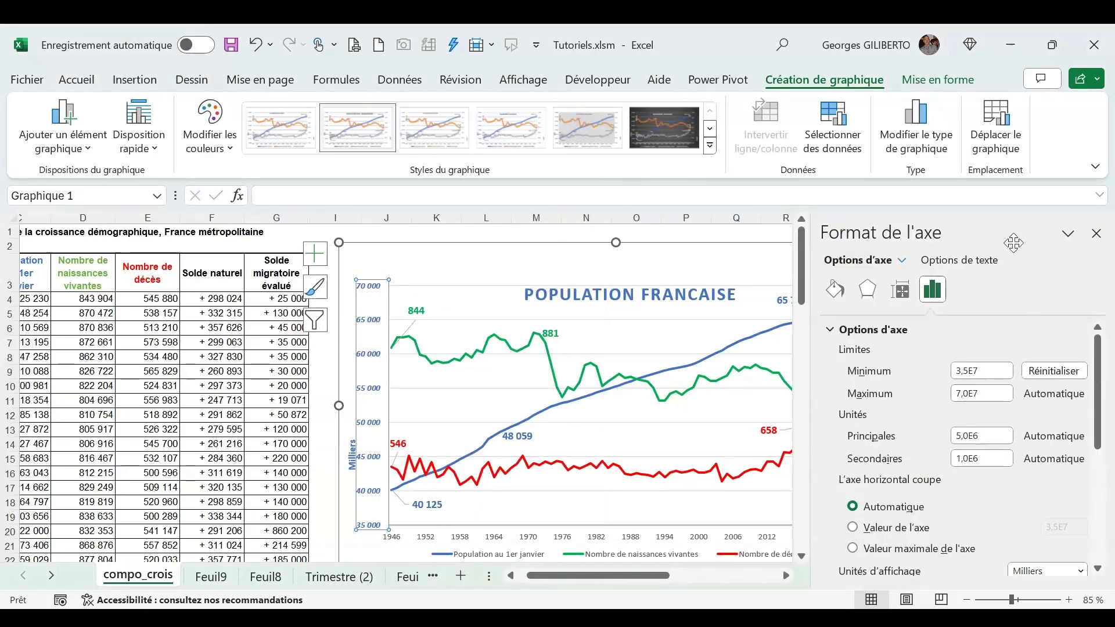
{"action": "left_click", "coordinate": [984, 370]}
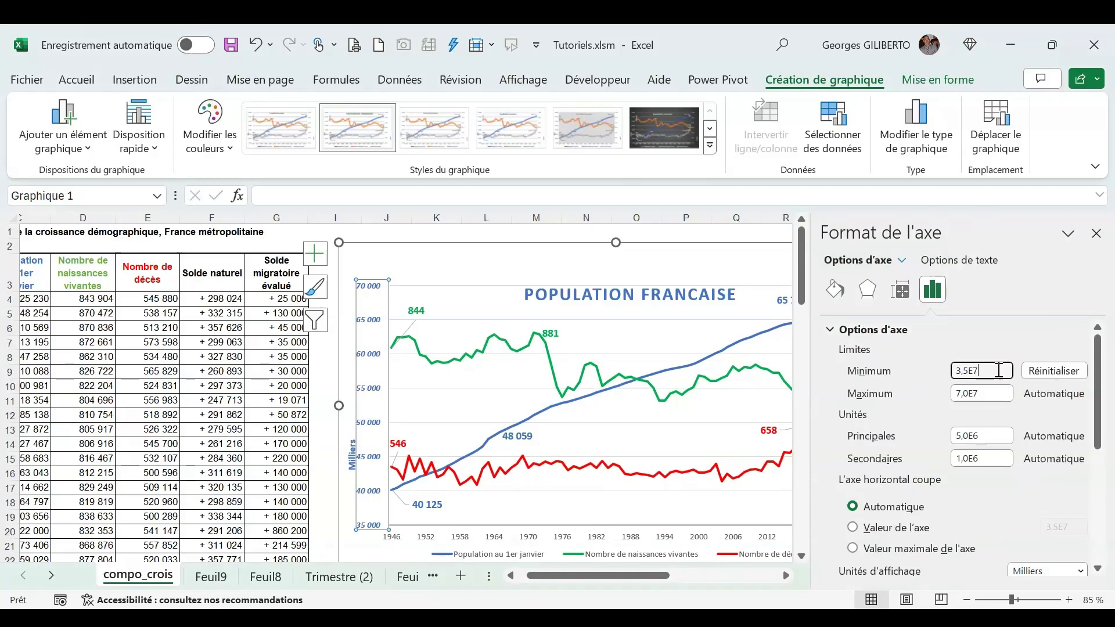
{"action": "key", "text": "BackSpace"}
{"action": "key", "text": "BackSpace"}
{"action": "type", "text": "0000"}
- Choose Milliers as the display unit of the population axis and close the axis formatting settings
{"action": "scroll", "coordinate": [1017, 357], "scroll_direction": "down", "scroll_amount": 2}
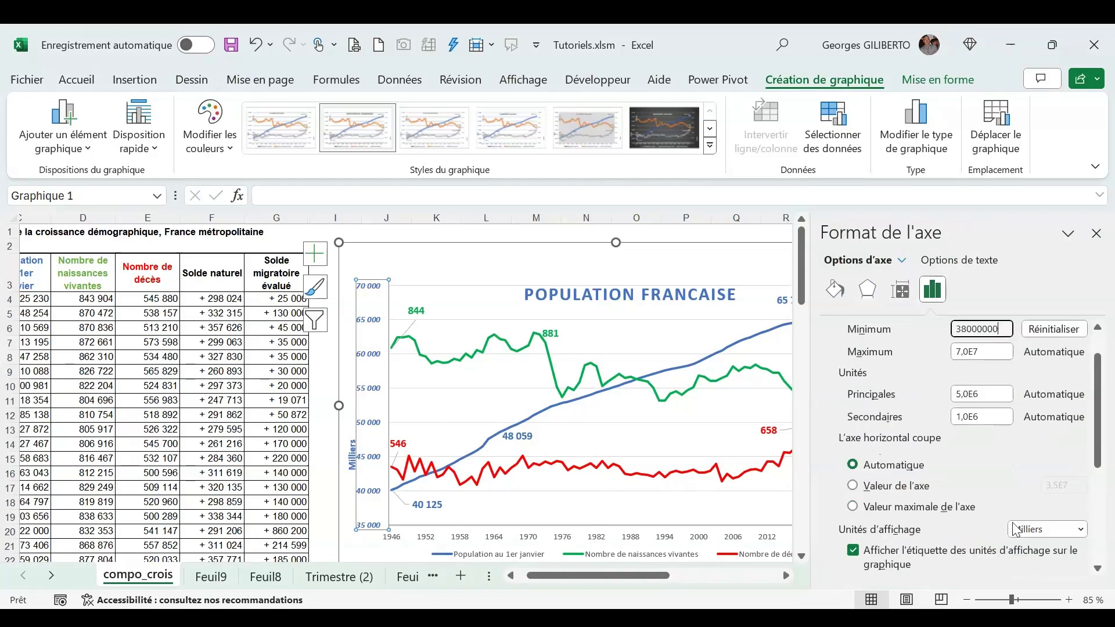
{"action": "left_click", "coordinate": [1082, 529]}
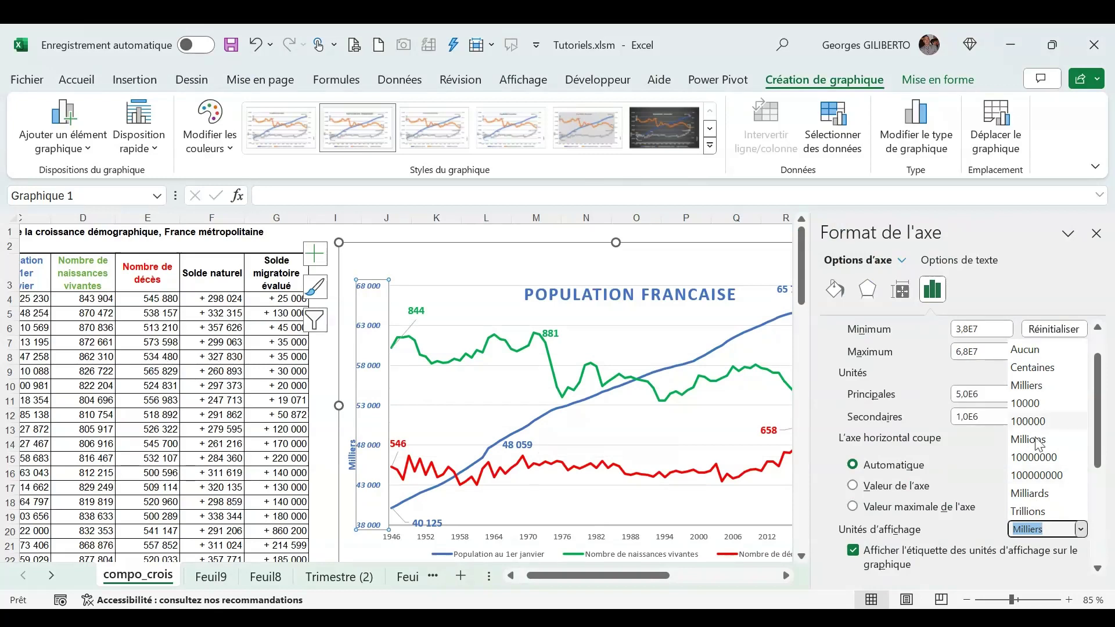
{"action": "left_click", "coordinate": [1026, 386]}
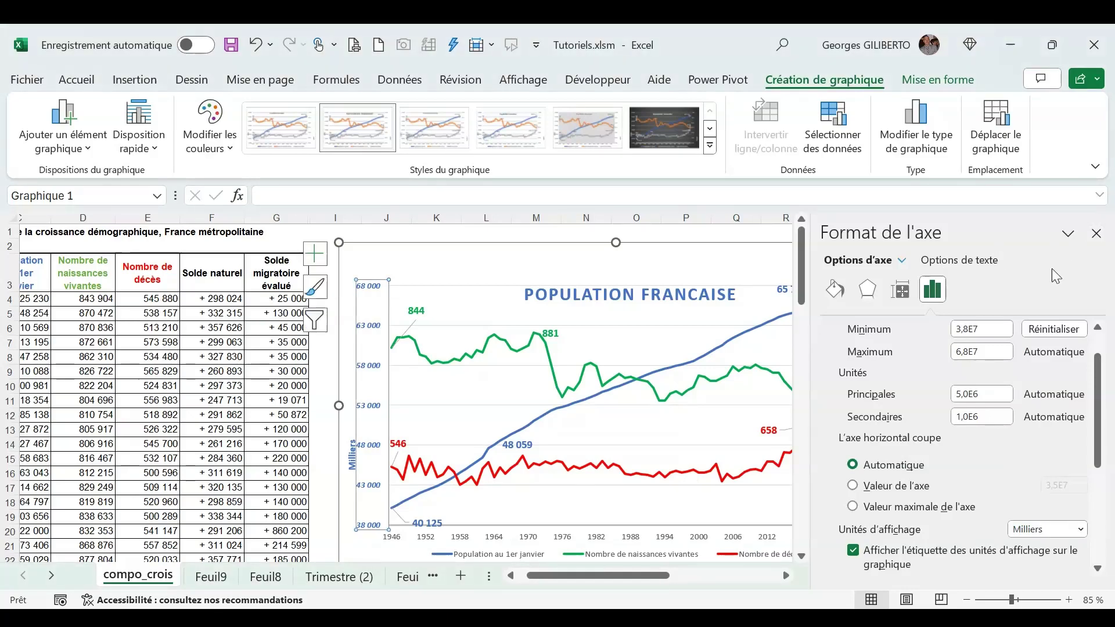
{"action": "scroll", "coordinate": [374, 525], "scroll_direction": "down", "scroll_amount": 1}
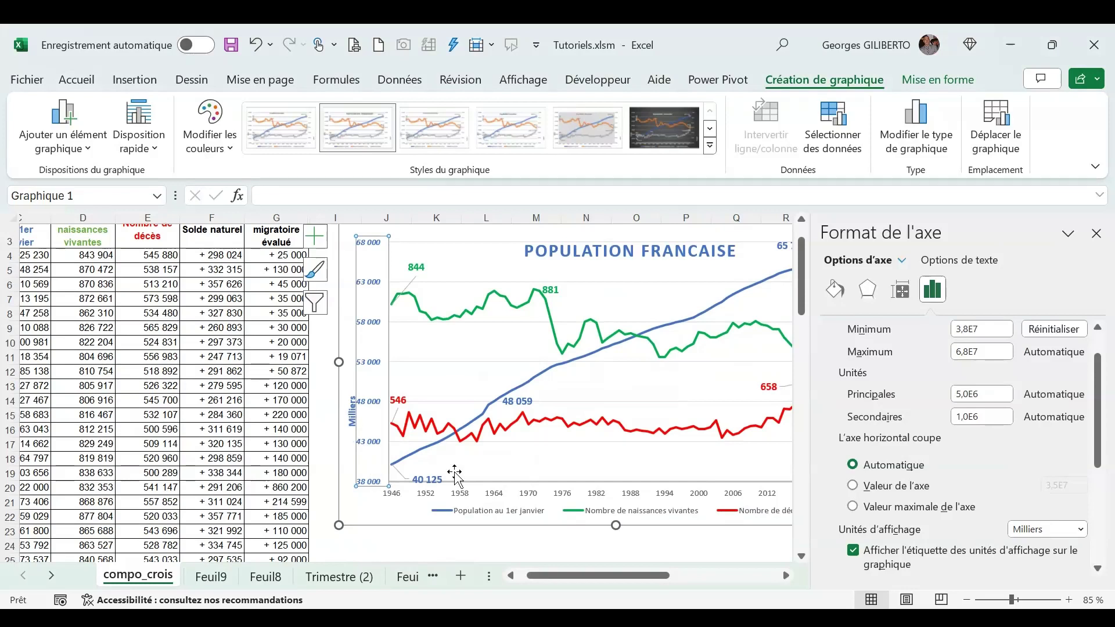
{"action": "left_click", "coordinate": [1097, 234]}
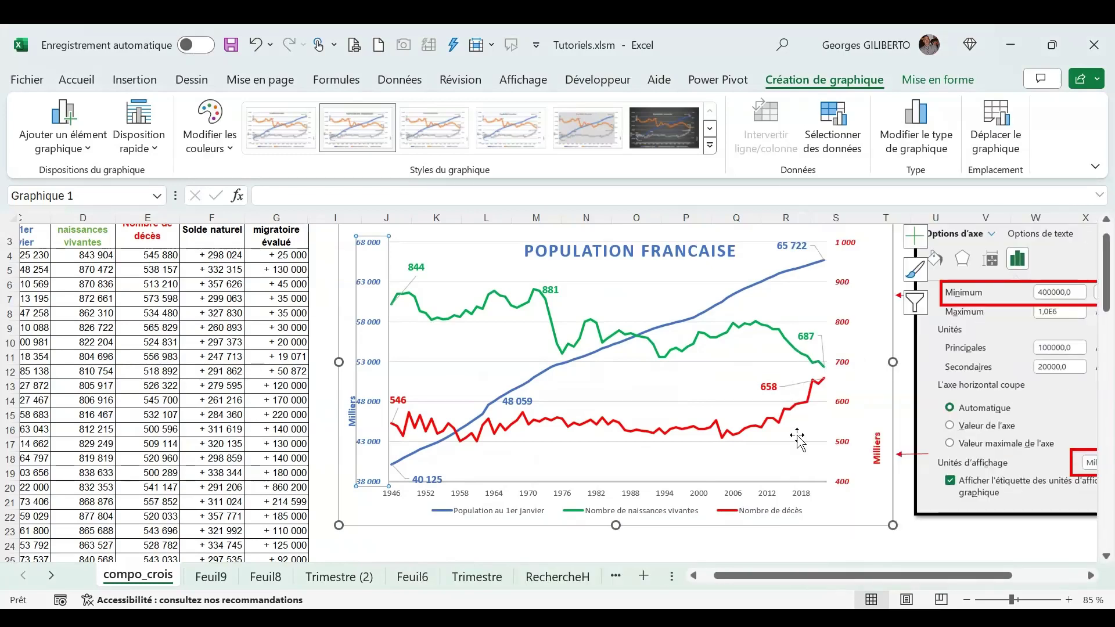
- Set the interval between labels on the chart's horizontal year axis to Automatique
{"action": "left_click", "coordinate": [599, 496]}
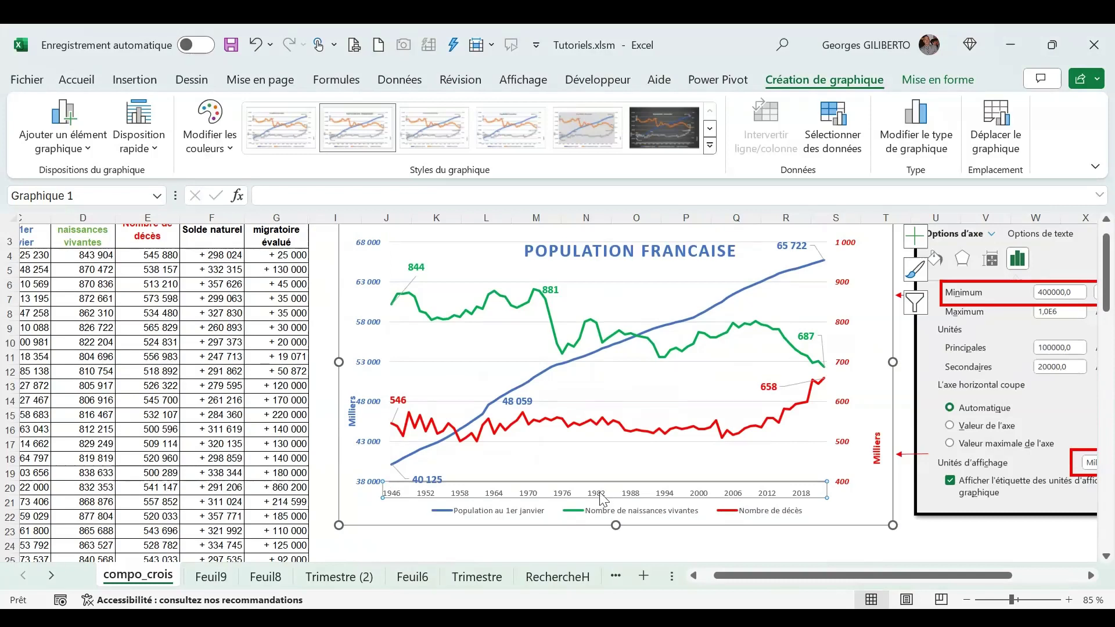
{"action": "right_click", "coordinate": [472, 494]}
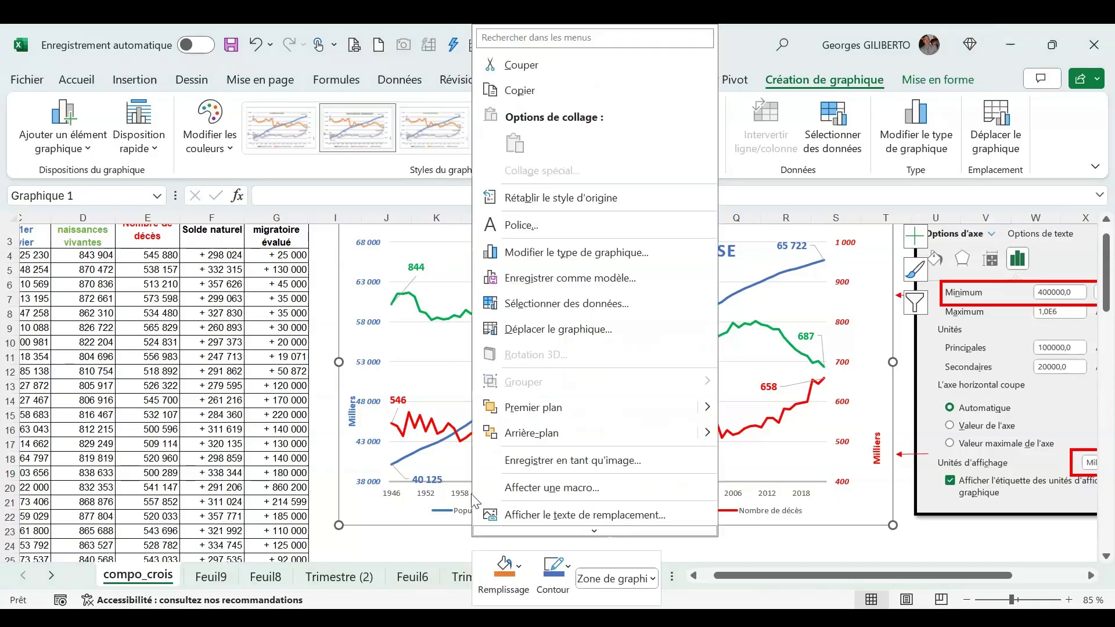
{"action": "left_click", "coordinate": [433, 504]}
{"action": "right_click", "coordinate": [433, 503]}
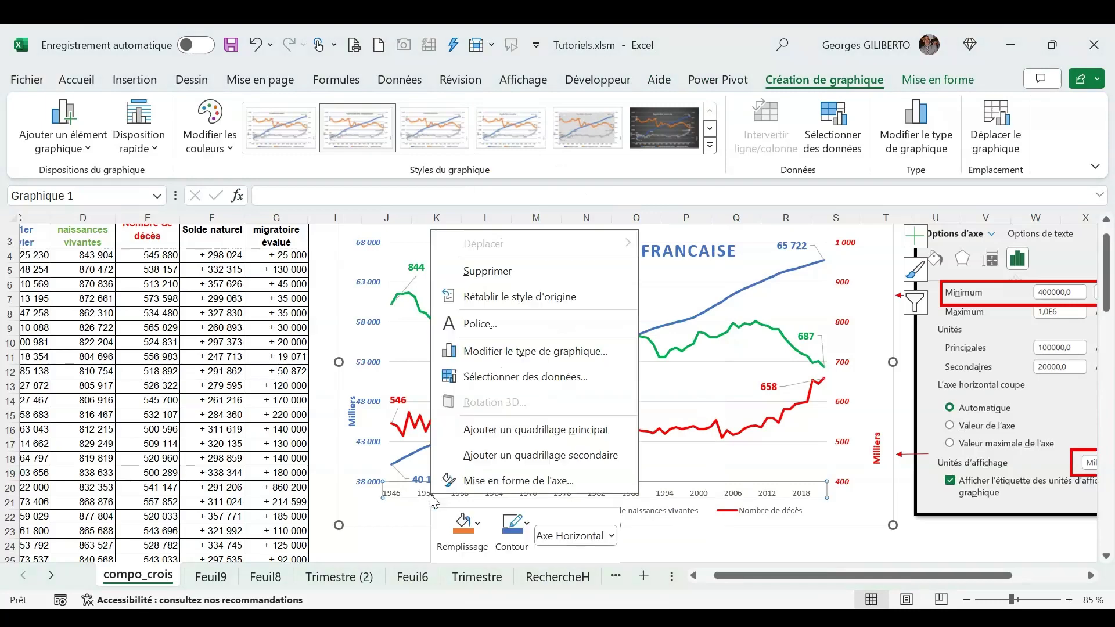
{"action": "left_click", "coordinate": [481, 482]}
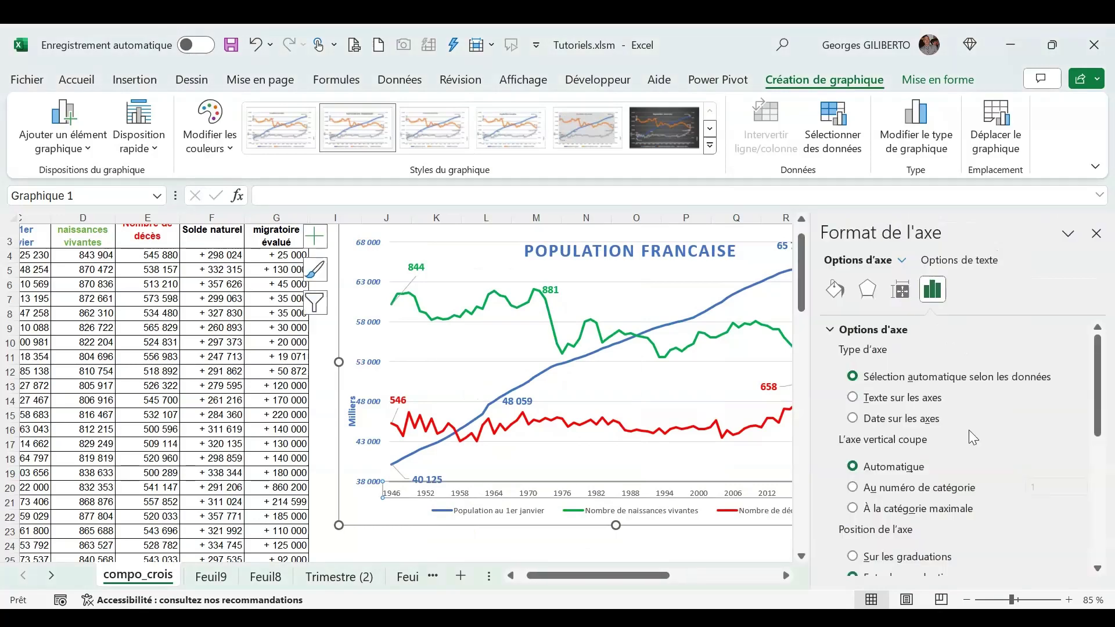
{"action": "scroll", "coordinate": [968, 427], "scroll_direction": "down", "scroll_amount": 8}
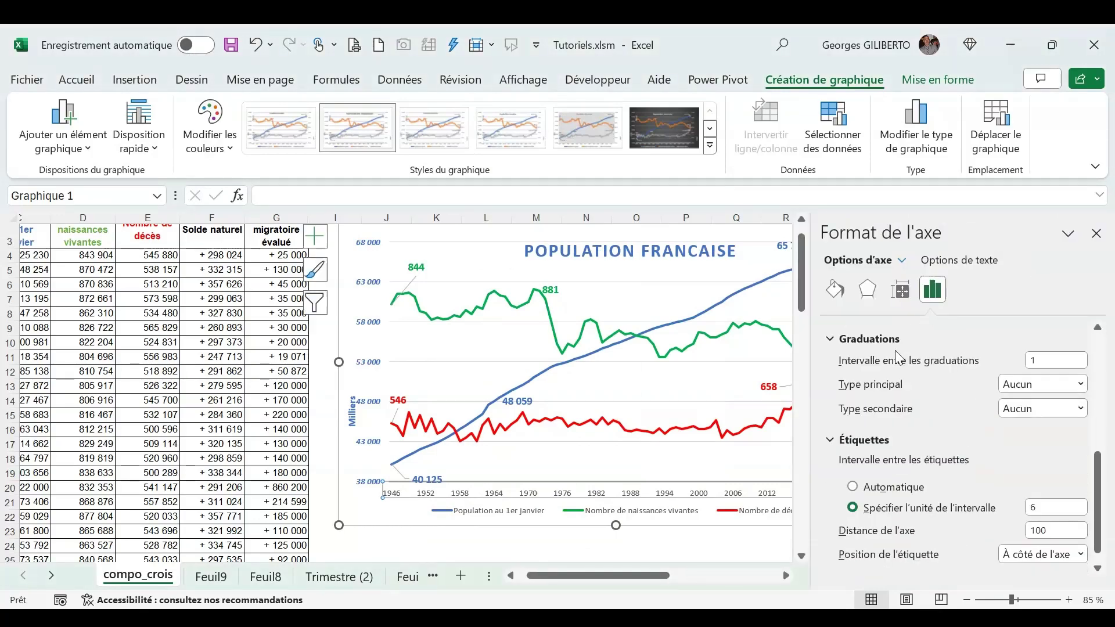
{"action": "scroll", "coordinate": [898, 356], "scroll_direction": "up", "scroll_amount": 3}
{"action": "scroll", "coordinate": [915, 416], "scroll_direction": "down", "scroll_amount": 2}
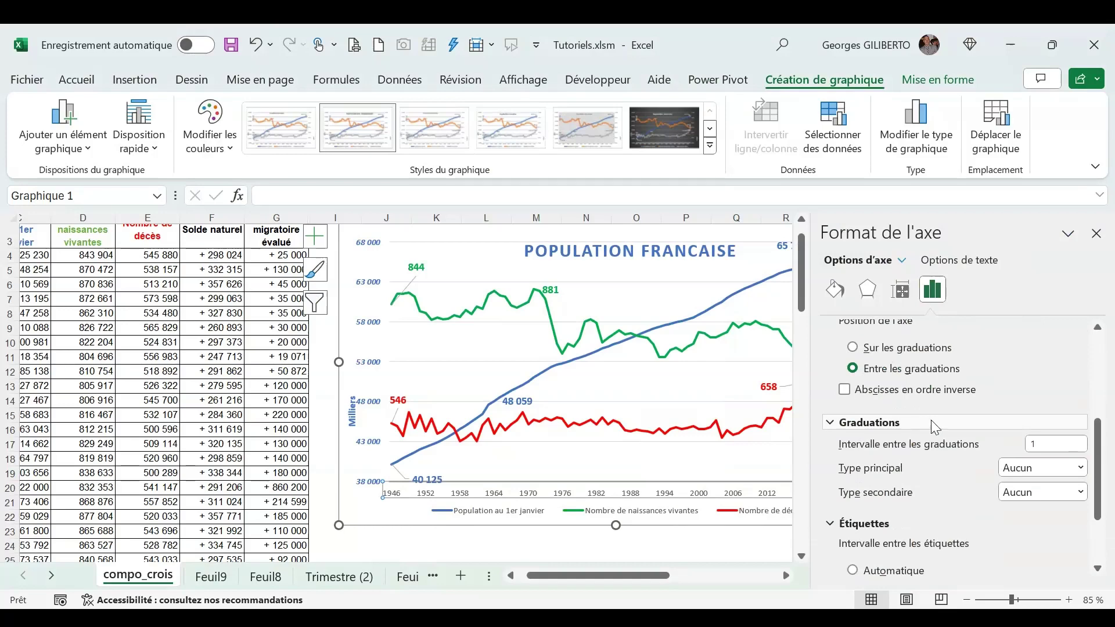
{"action": "scroll", "coordinate": [932, 420], "scroll_direction": "down", "scroll_amount": 5}
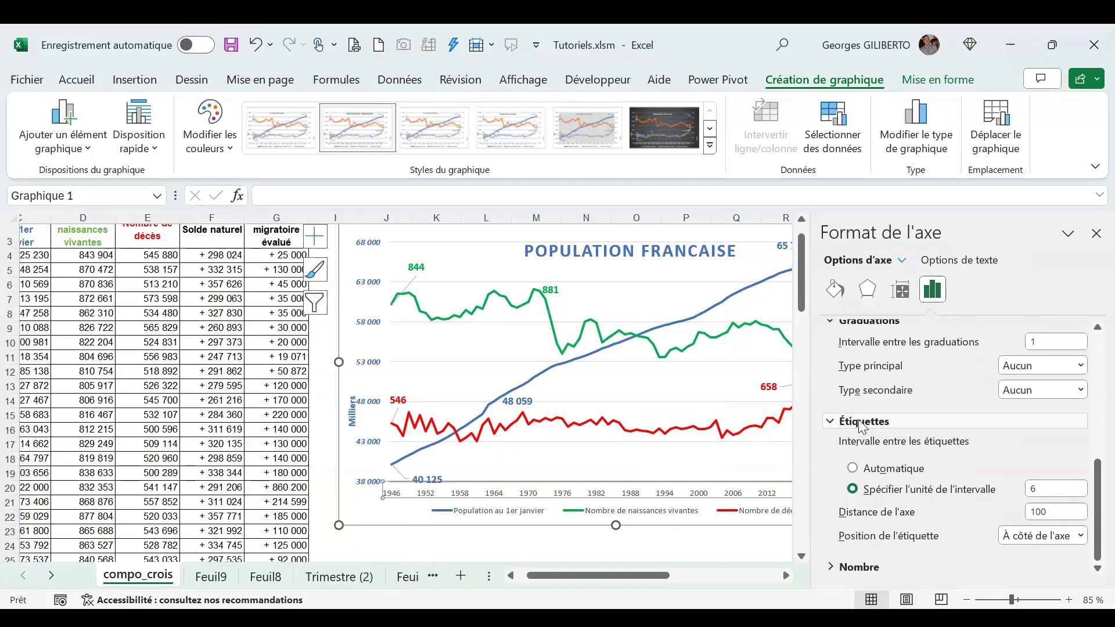
{"action": "left_click", "coordinate": [853, 469]}
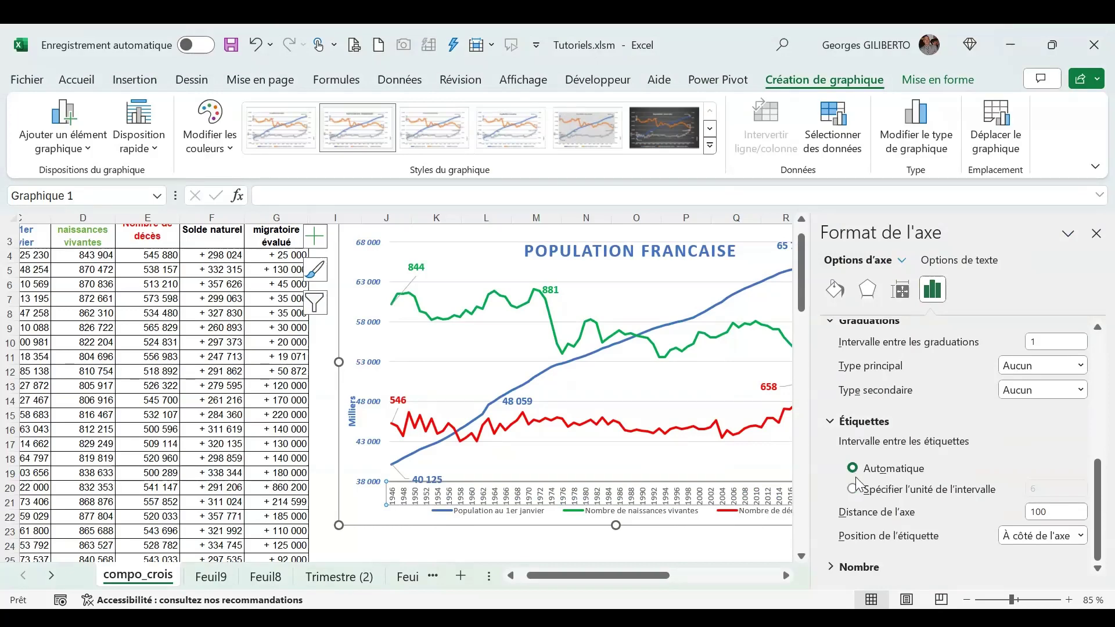
- Specify a label interval of 5 for the chart's horizontal year axis and close the axis formatting settings
{"action": "left_click", "coordinate": [853, 490]}
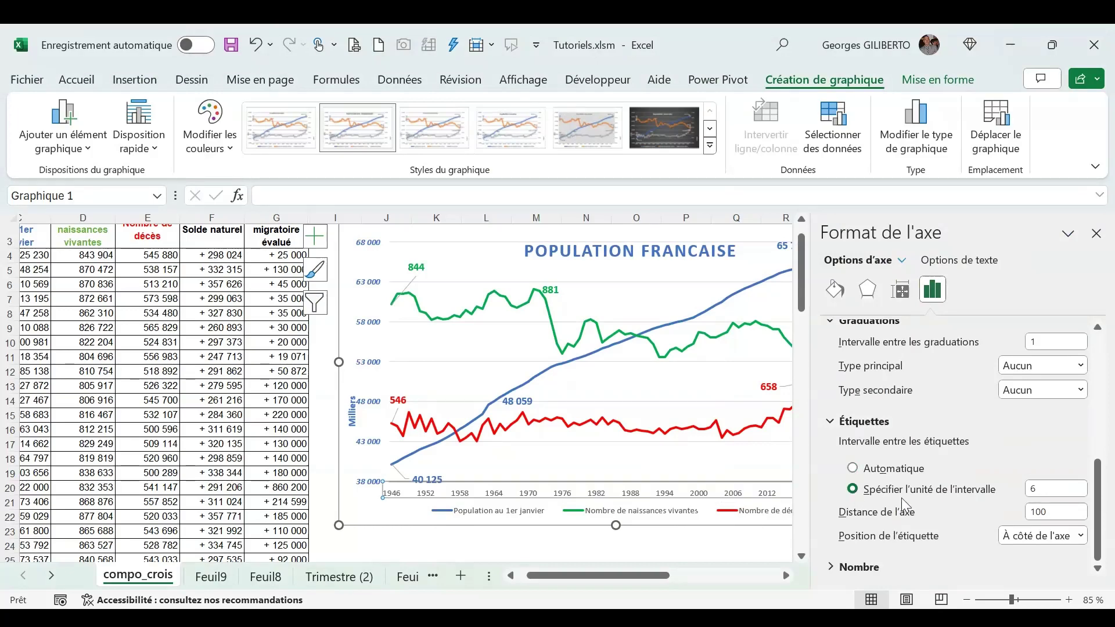
{"action": "left_click", "coordinate": [1040, 488]}
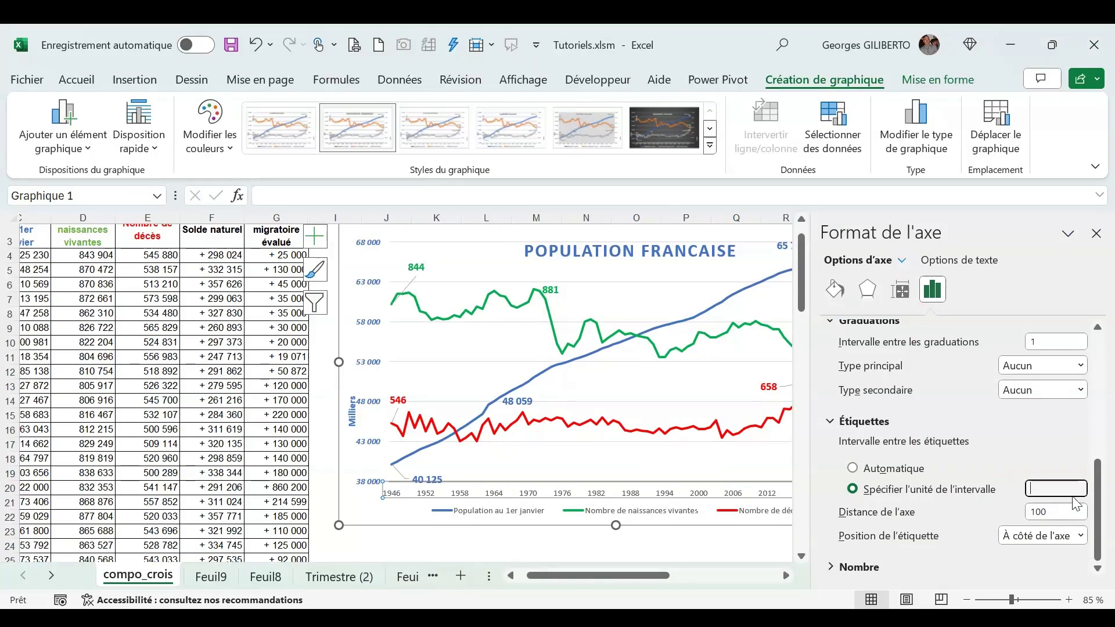
{"action": "type", "text": "4"}
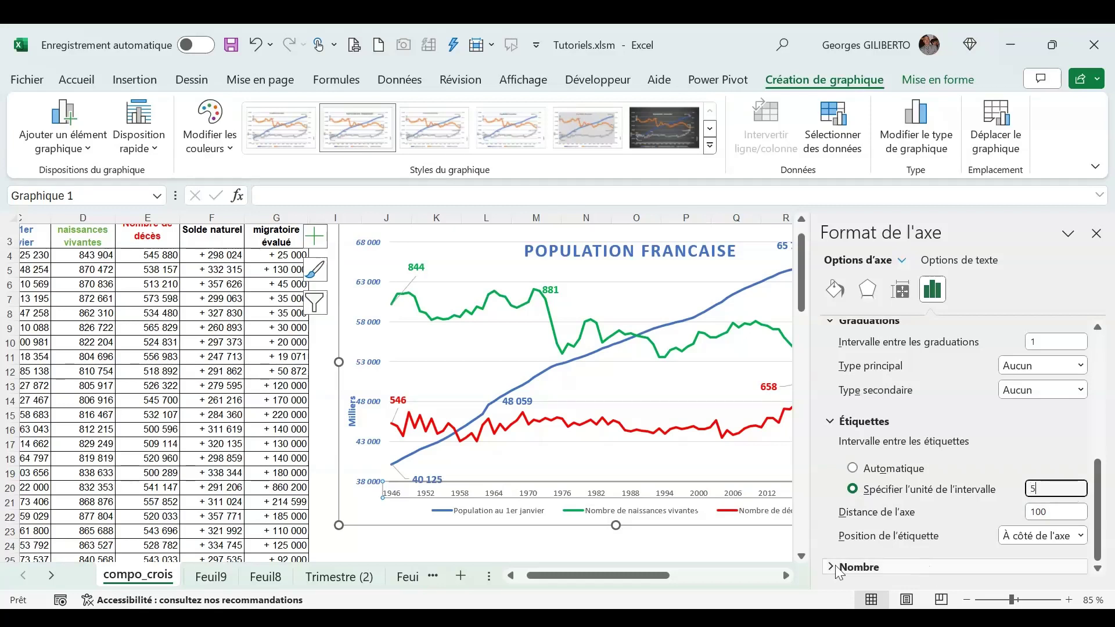
{"action": "key", "text": "Return"}
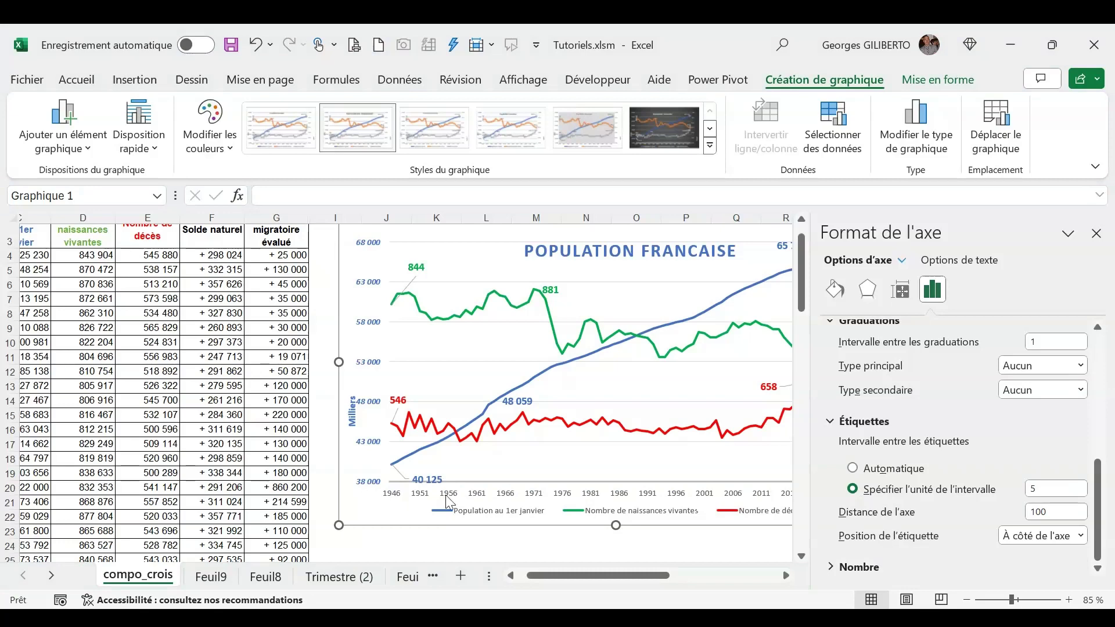
{"action": "left_click", "coordinate": [1097, 235]}
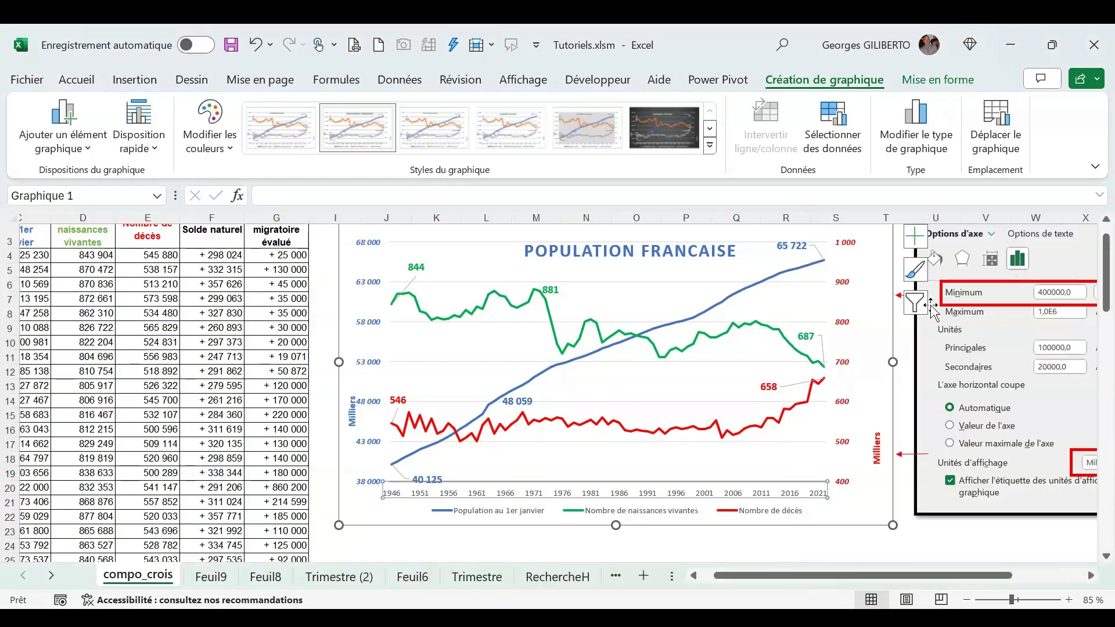
- Add a data label to a single point of the red deaths series, just after the 2001 mark
{"action": "scroll", "coordinate": [751, 321], "scroll_direction": "up", "scroll_amount": 1}
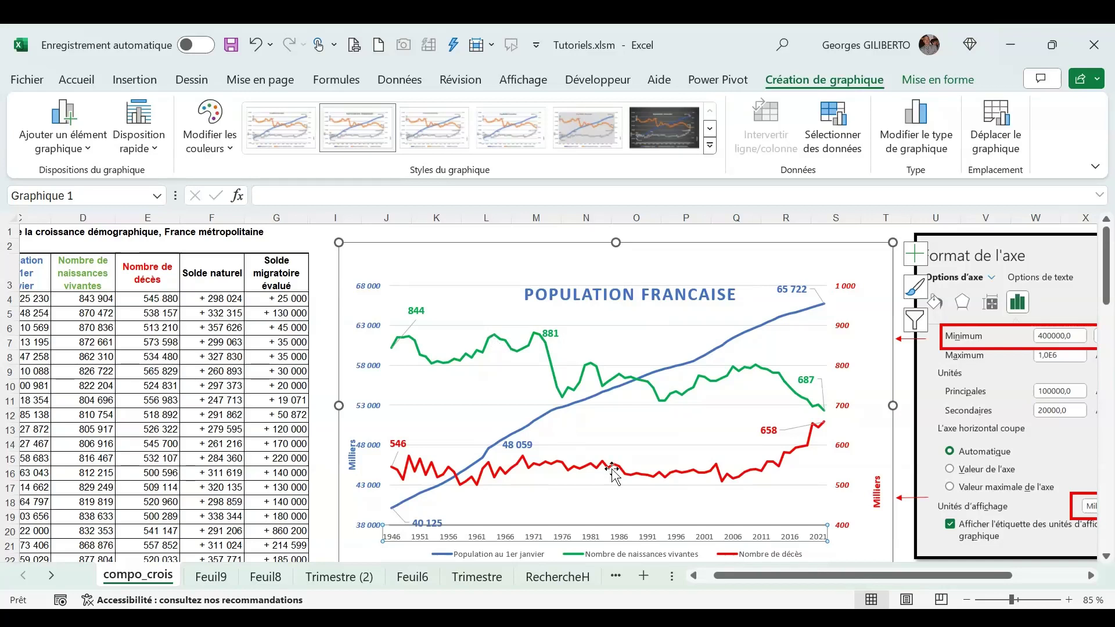
{"action": "left_click", "coordinate": [715, 468]}
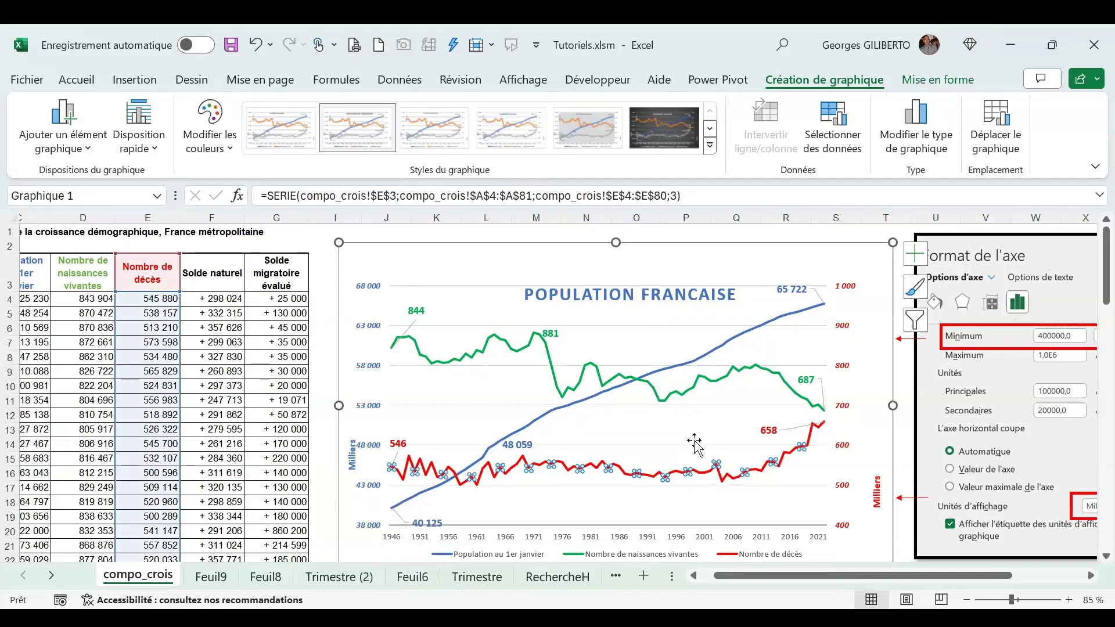
{"action": "left_click", "coordinate": [715, 466]}
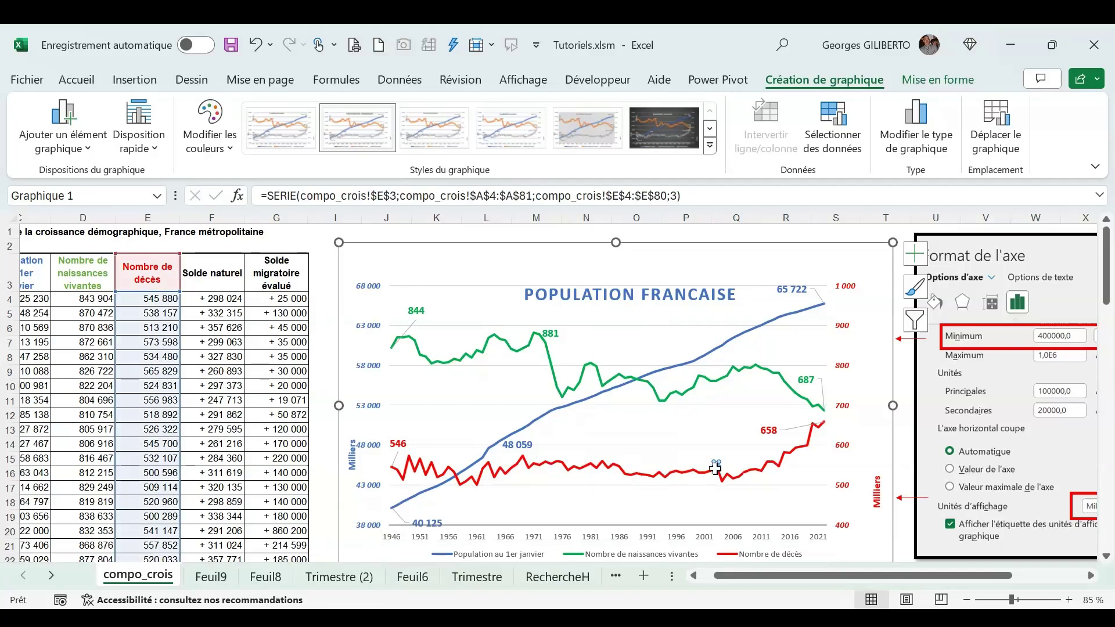
{"action": "right_click", "coordinate": [716, 468]}
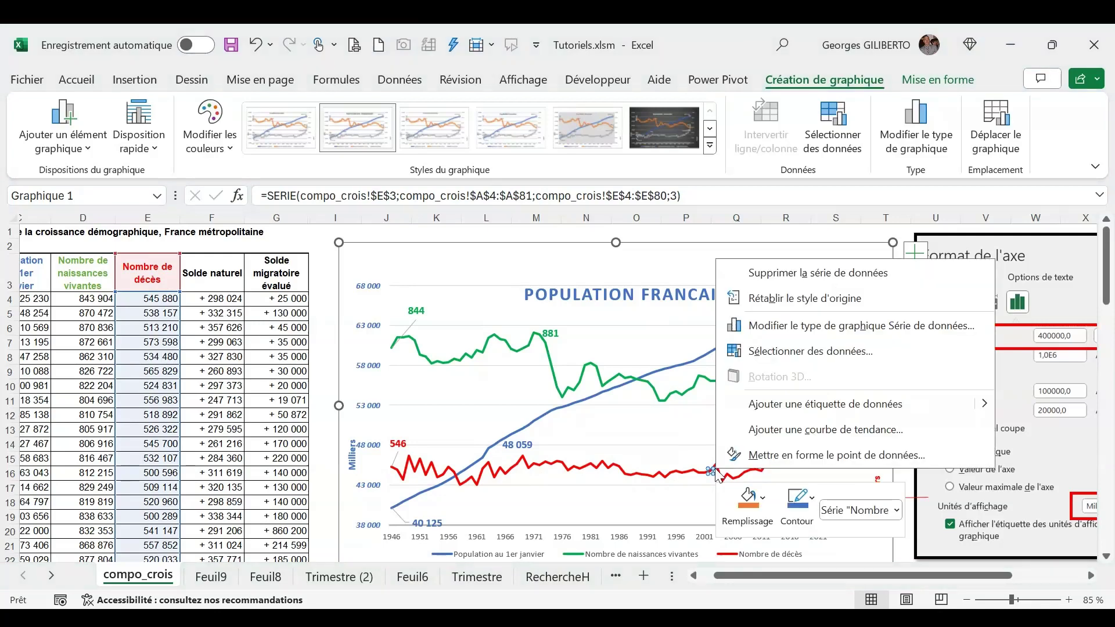
{"action": "left_click", "coordinate": [790, 404]}
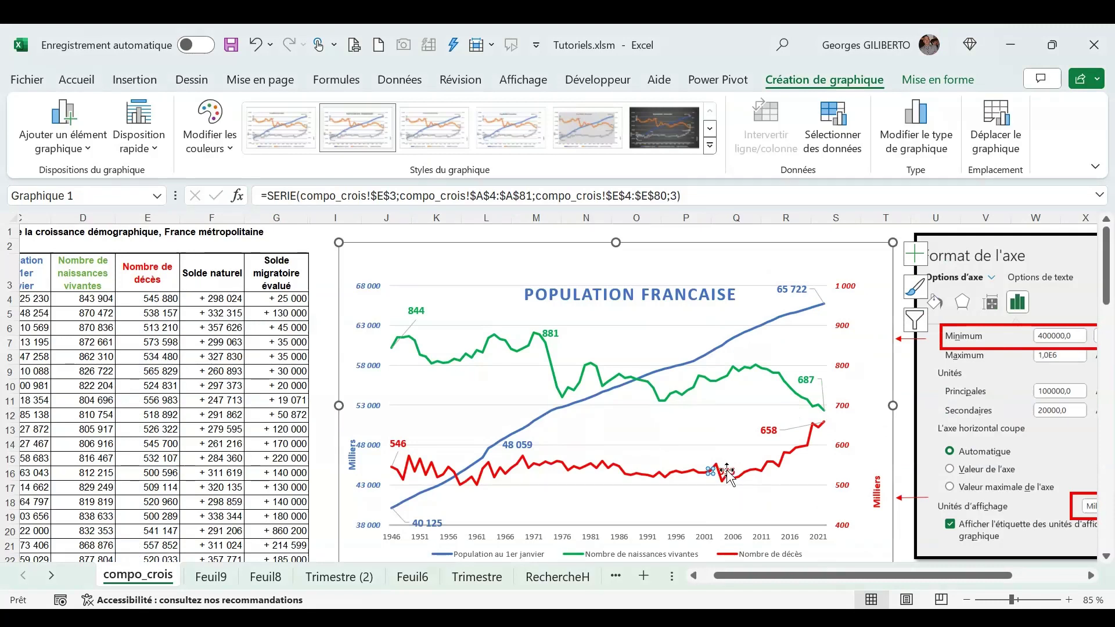
- Move the new deaths data label slightly above the red line and deselect the chart by selecting cell S24
{"action": "left_click_drag", "start_coordinate": [727, 475], "coordinate": [731, 464]}
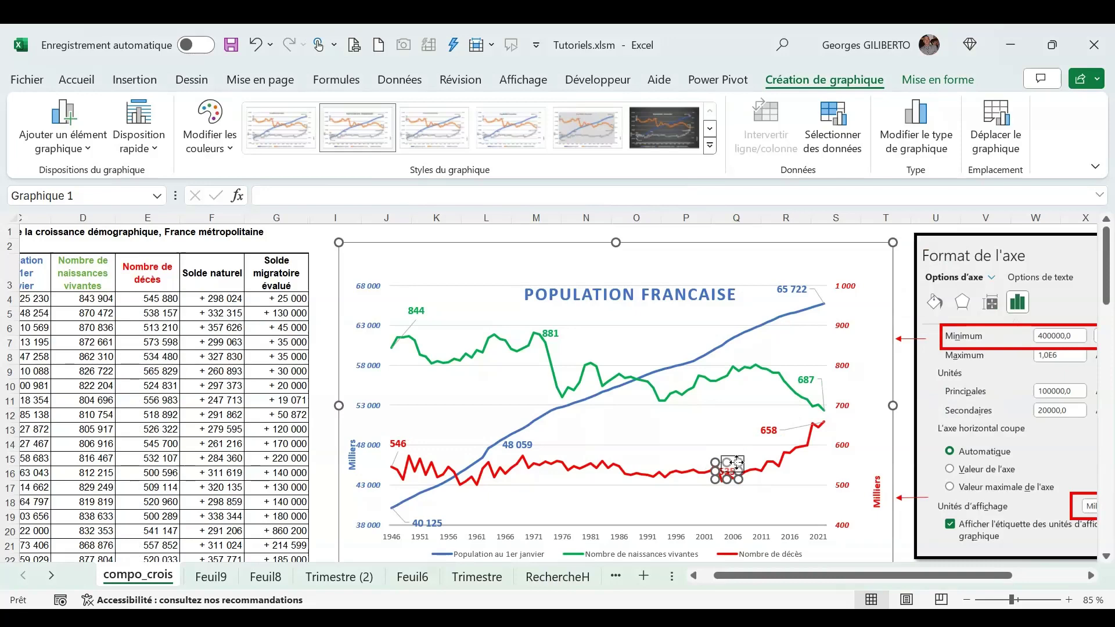
{"action": "left_click", "coordinate": [743, 500]}
{"action": "scroll", "coordinate": [720, 479], "scroll_direction": "down", "scroll_amount": 1}
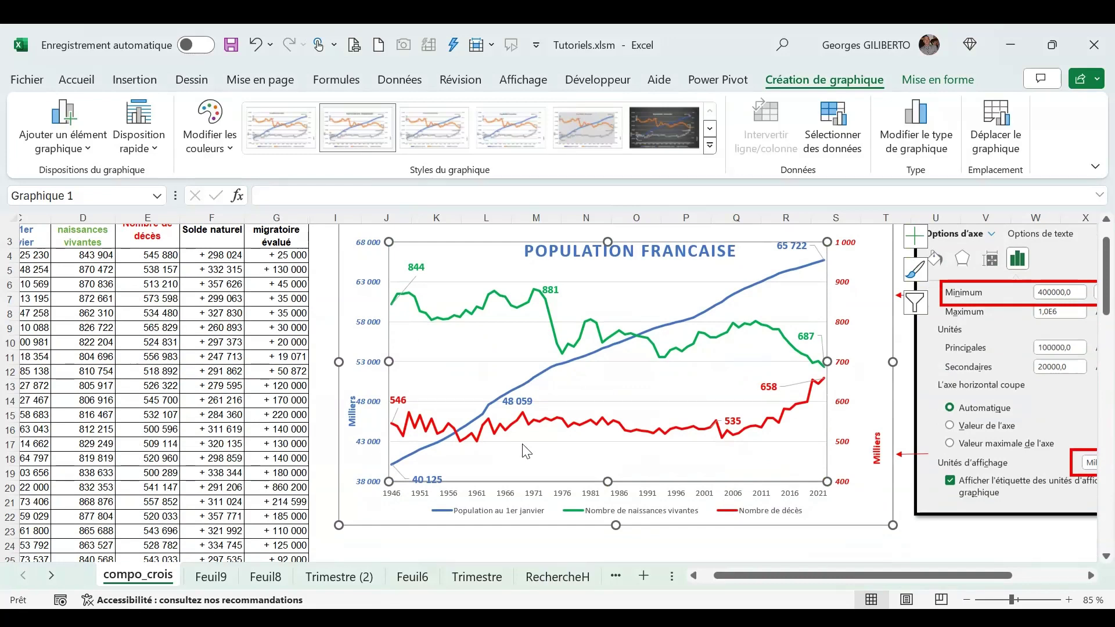
{"action": "left_click", "coordinate": [816, 546]}
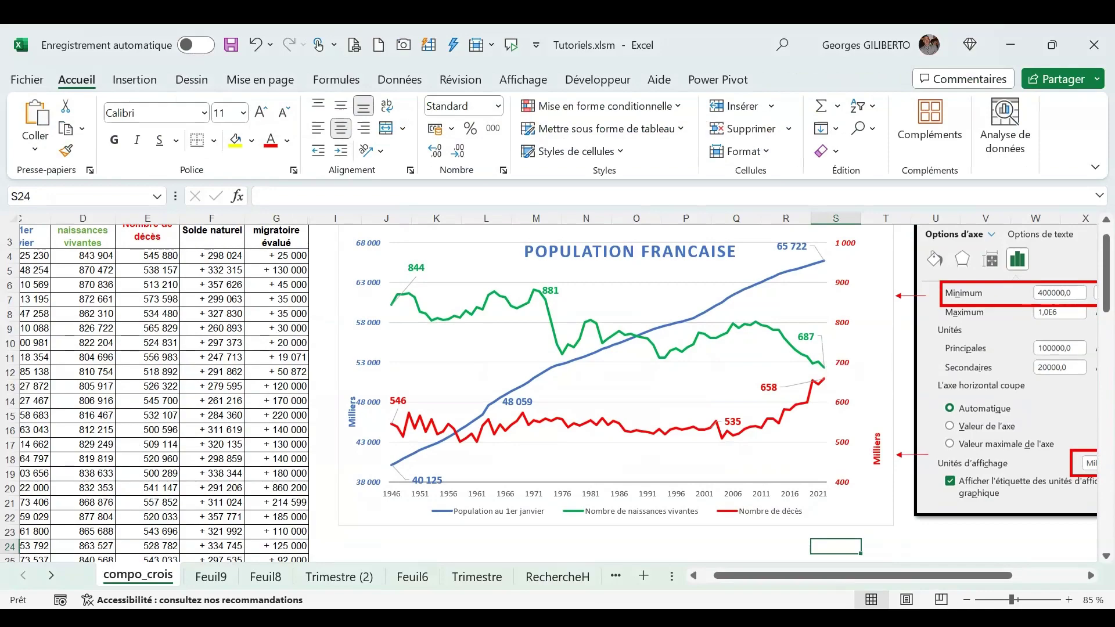